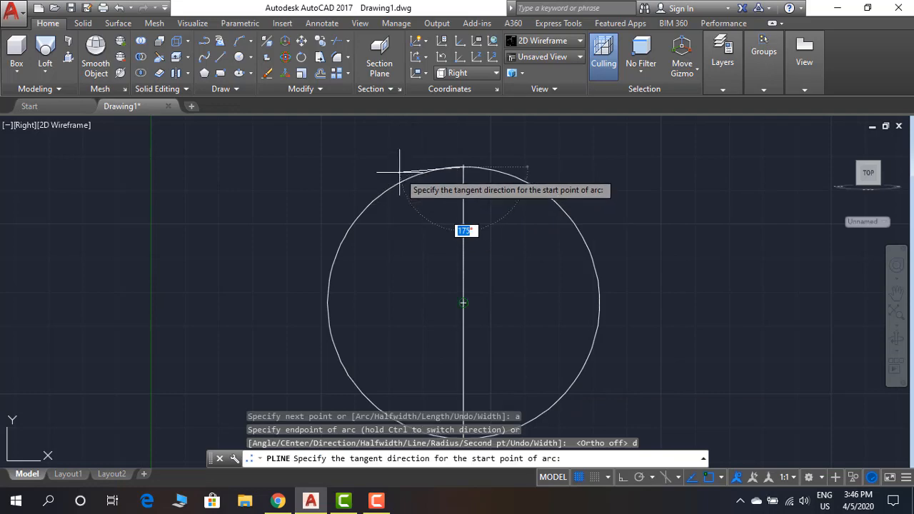
# - Complete the arc polyline from the circle's top, curving through its left half and ending at the circle's lowest point
pyautogui.click(404, 175)
pyautogui.scroll(2, 401, 175)
pyautogui.click(426, 205)
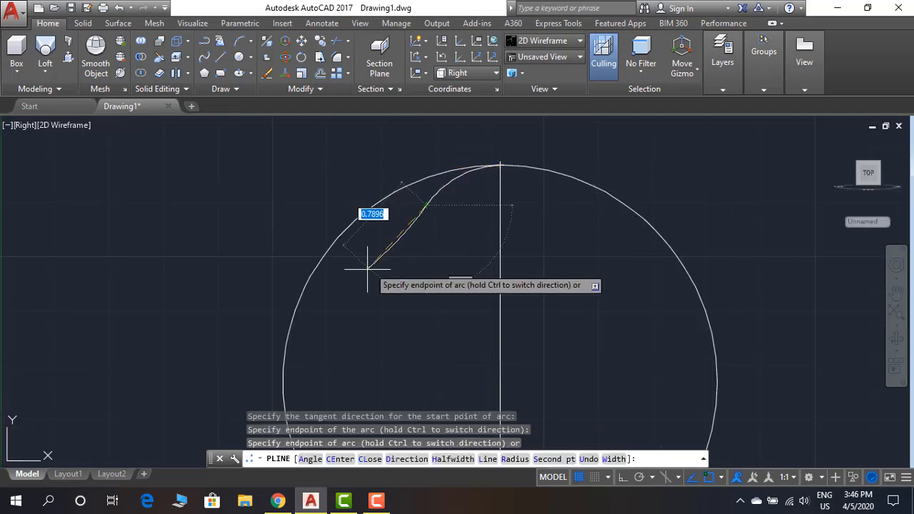
pyautogui.click(339, 289)
pyautogui.moveTo(312, 443); pyautogui.dragTo(287, 255, button='middle')
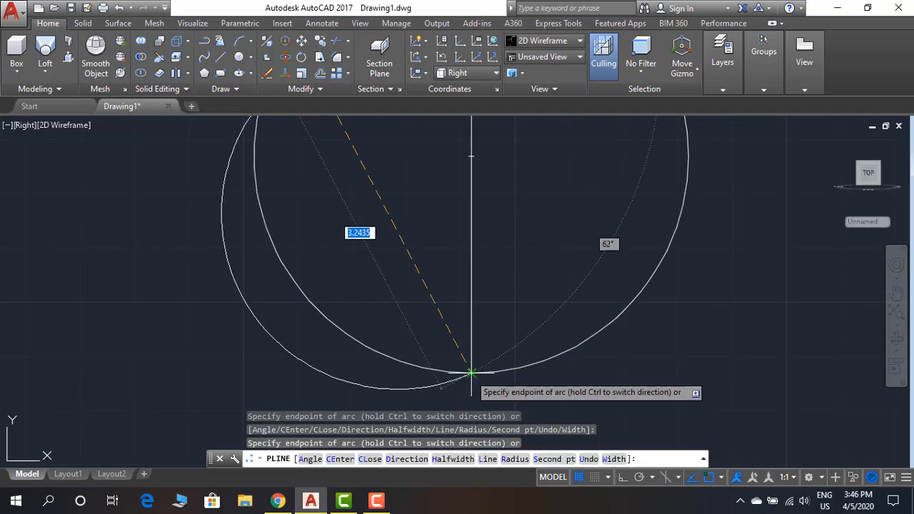
pyautogui.click(472, 373)
pyautogui.press('Return')
# - Stretch the middle of the left polyline's long lower arc inward so it runs inside the circle
pyautogui.click(271, 339)
pyautogui.click(253, 318)
pyautogui.click(240, 294)
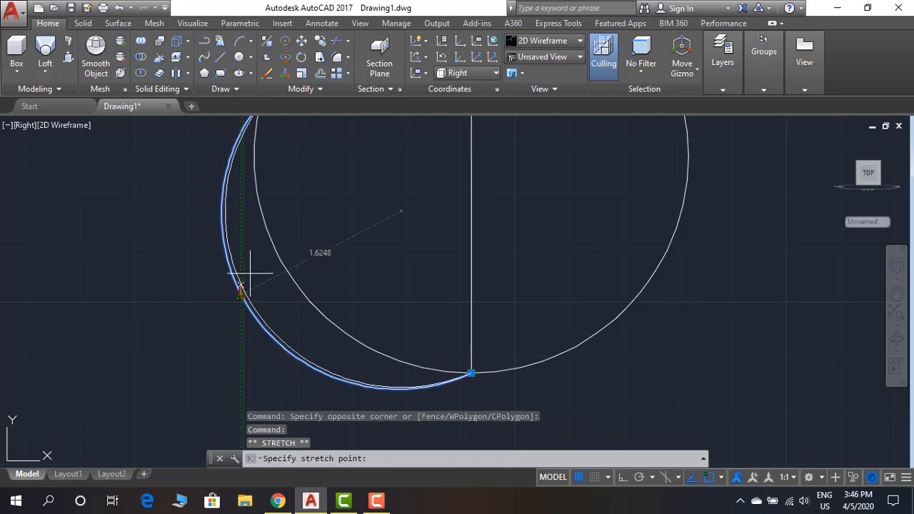
pyautogui.click(257, 231)
pyautogui.scroll(4, 407, 331)
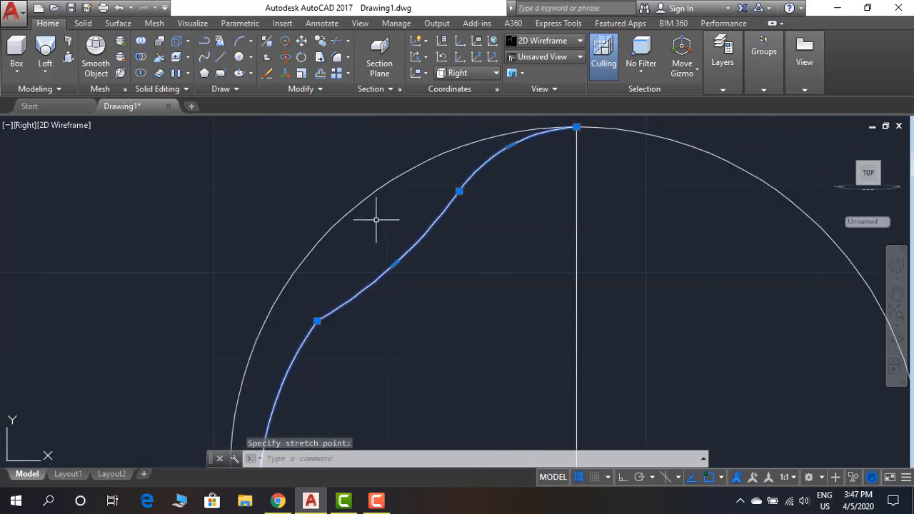
# - Move the left polyline's lower bend vertex down and reshape the short arc above it into a smooth inward curve
pyautogui.click(314, 365)
pyautogui.scroll(-6, 468, 318)
pyautogui.scroll(4, 488, 254)
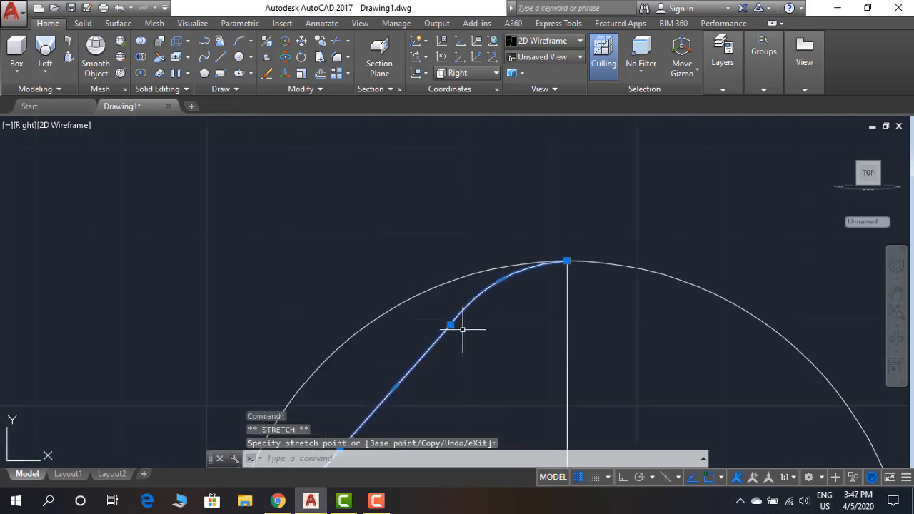
pyautogui.moveTo(461, 329); pyautogui.dragTo(445, 228, button='middle')
pyautogui.click(379, 288)
pyautogui.click(391, 290)
pyautogui.press('Escape')
pyautogui.scroll(3, 441, 252)
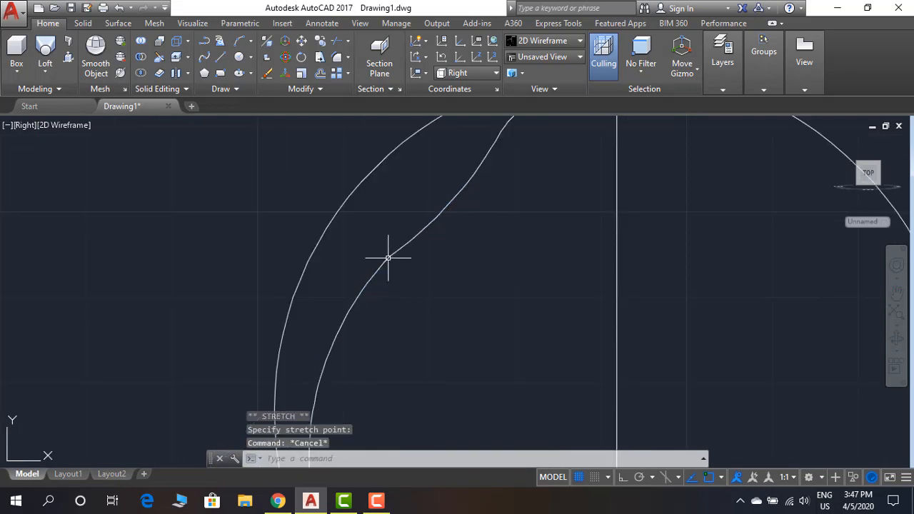
pyautogui.scroll(-6, 465, 304)
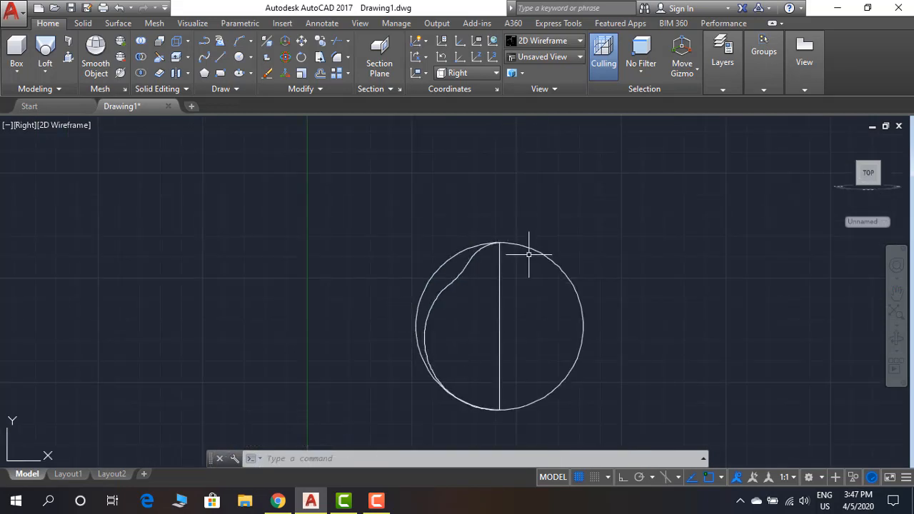
pyautogui.write('tr')
pyautogui.press('Return')
pyautogui.press('Return')
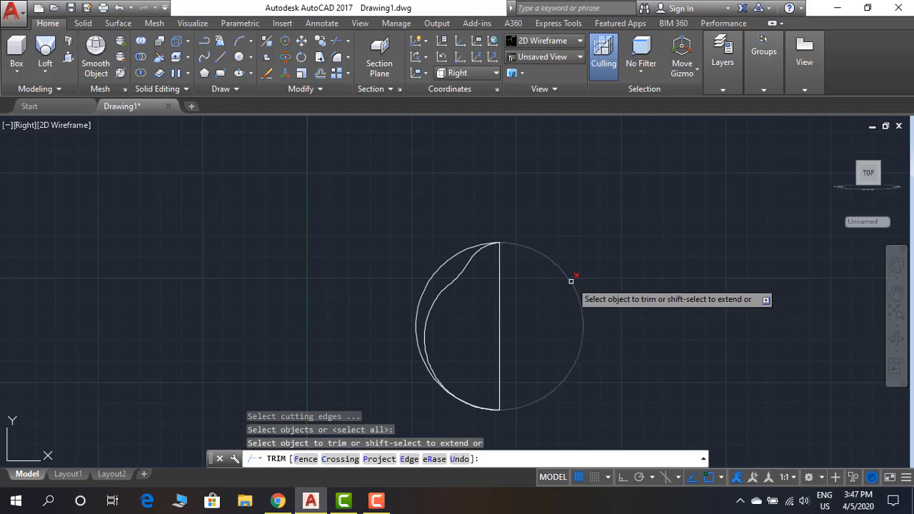
pyautogui.press('Escape')
pyautogui.write('pl')
pyautogui.press('Return')
pyautogui.click(499, 244)
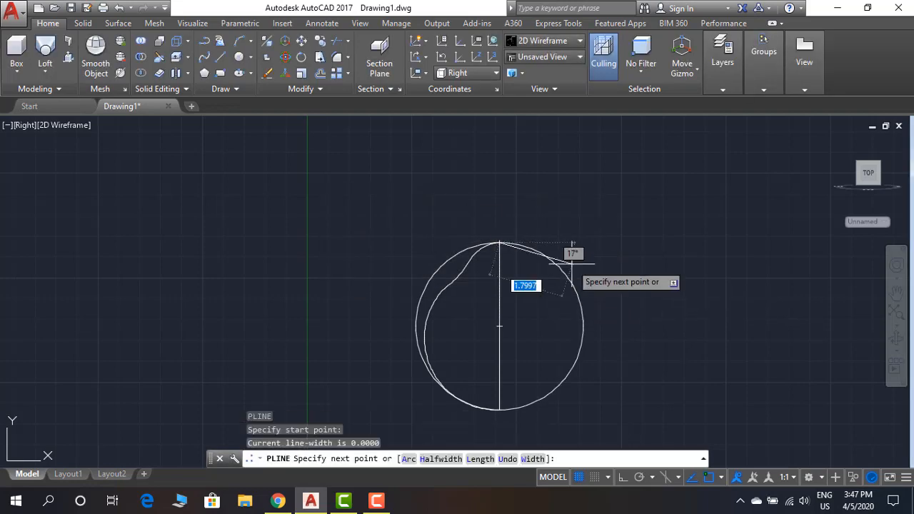
pyautogui.write('a')
pyautogui.press('Return')
pyautogui.write('d')
pyautogui.press('Return')
pyautogui.scroll(3, 571, 272)
pyautogui.click(577, 247)
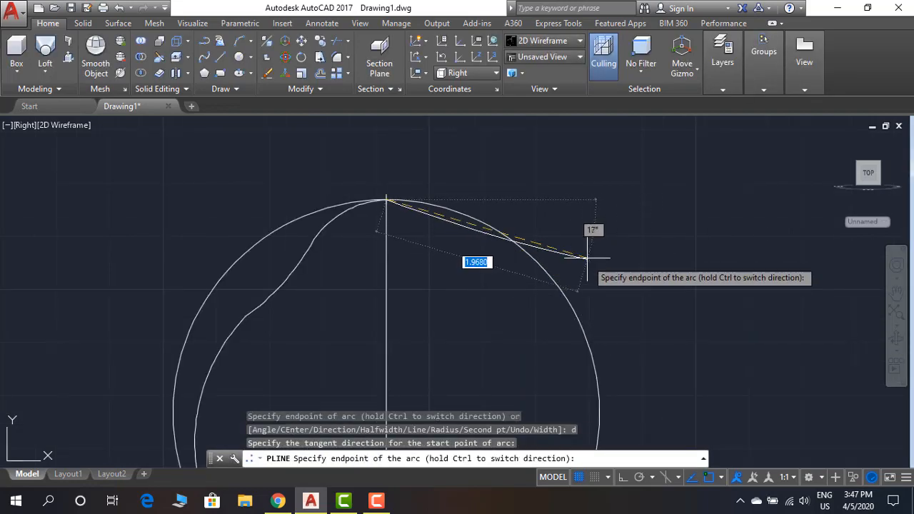
pyautogui.press('Escape')
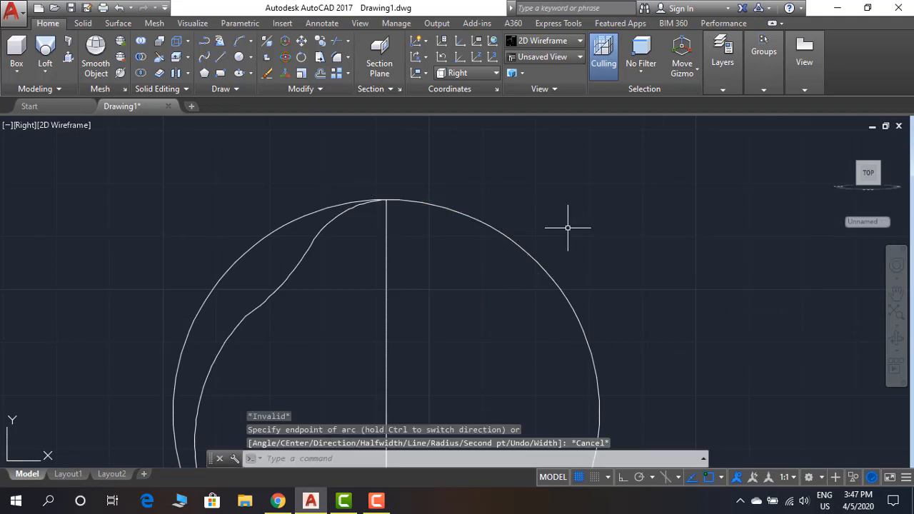
# - Draw a wavy multi-arc polyline from the circle's top, bulging outside its right side and ending level with the circle's centre
pyautogui.press('Return')
pyautogui.click(387, 200)
pyautogui.write('a')
pyautogui.press('Return')
pyautogui.write('d')
pyautogui.press('Return')
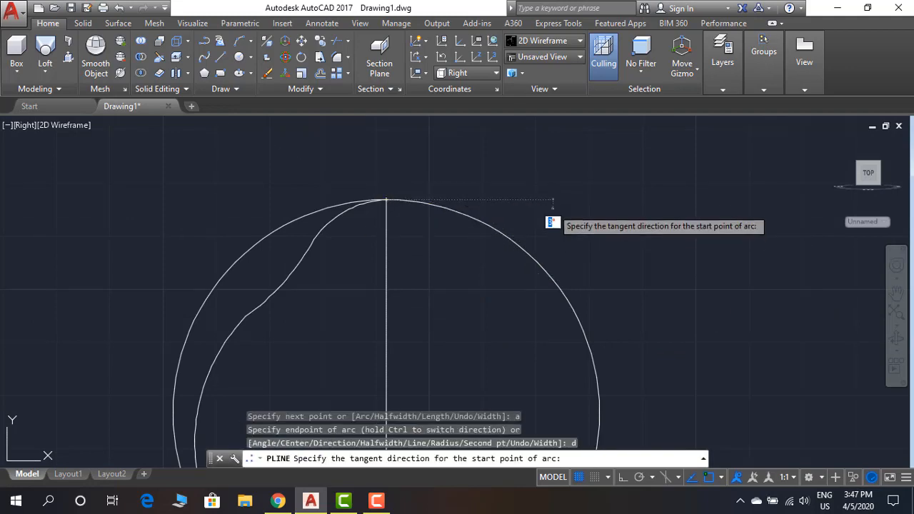
pyautogui.click(548, 222)
pyautogui.click(543, 250)
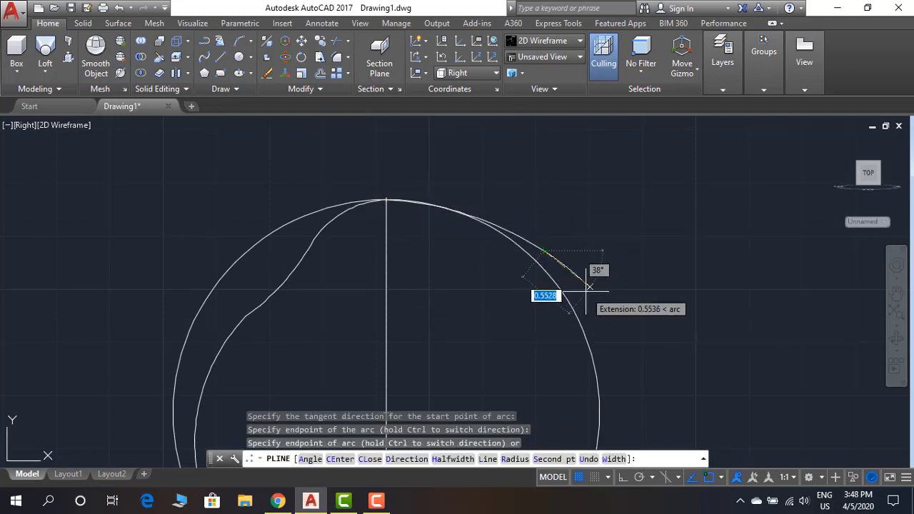
pyautogui.scroll(2, 578, 243)
pyautogui.scroll(-2, 665, 333)
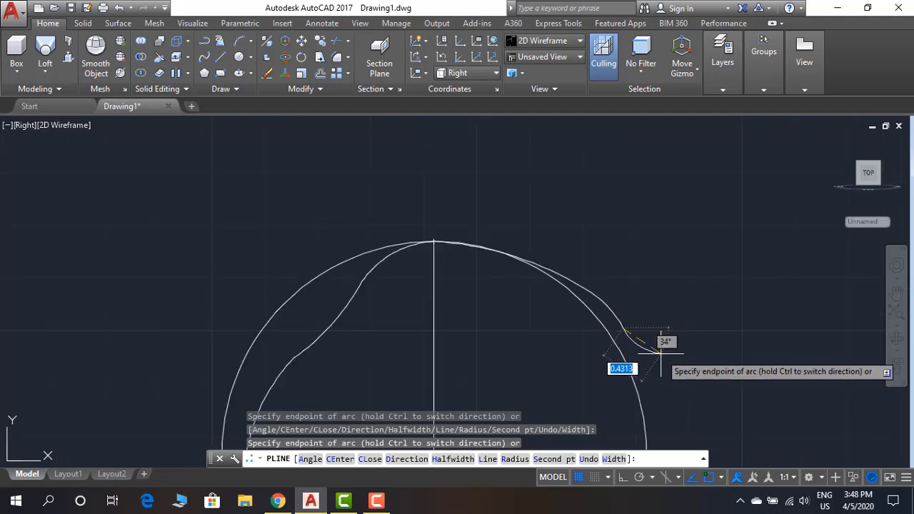
pyautogui.click(645, 351)
pyautogui.moveTo(664, 408); pyautogui.dragTo(618, 317, button='middle')
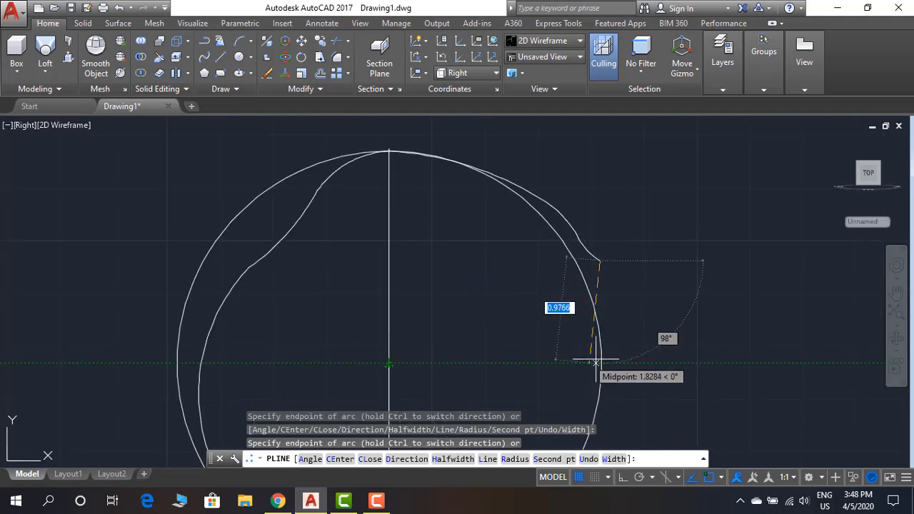
pyautogui.press('Escape')
pyautogui.scroll(-3, 614, 192)
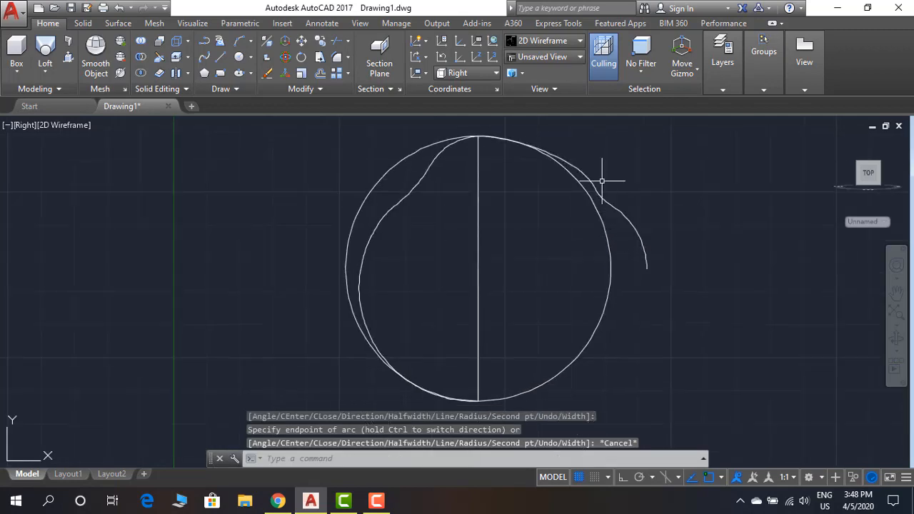
# - Fine-tune the right polyline by stretching its upper arc grips just outside the circle to smooth the curve
pyautogui.scroll(7, 594, 178)
pyautogui.click(565, 190)
pyautogui.scroll(4, 554, 185)
pyautogui.click(587, 315)
pyautogui.scroll(-4, 428, 147)
pyautogui.moveTo(419, 144); pyautogui.dragTo(492, 309, button='middle')
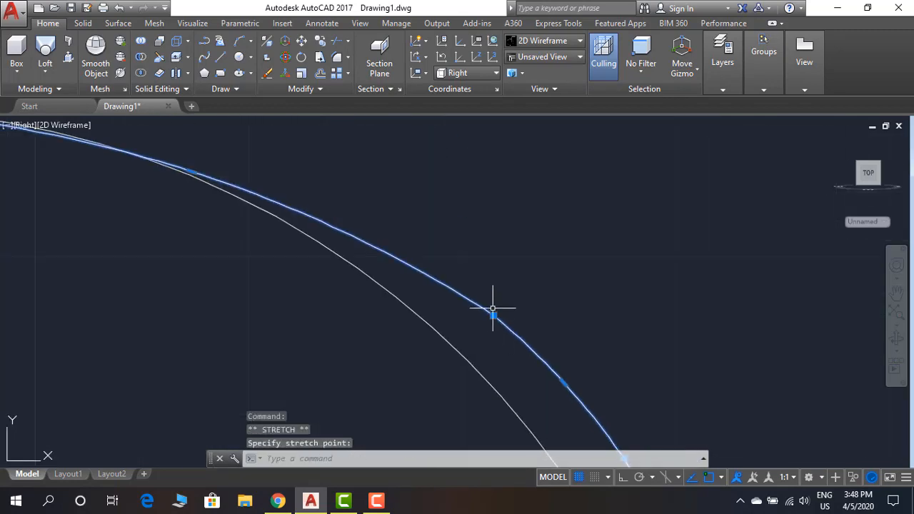
pyautogui.scroll(-8, 549, 272)
pyautogui.press('Escape')
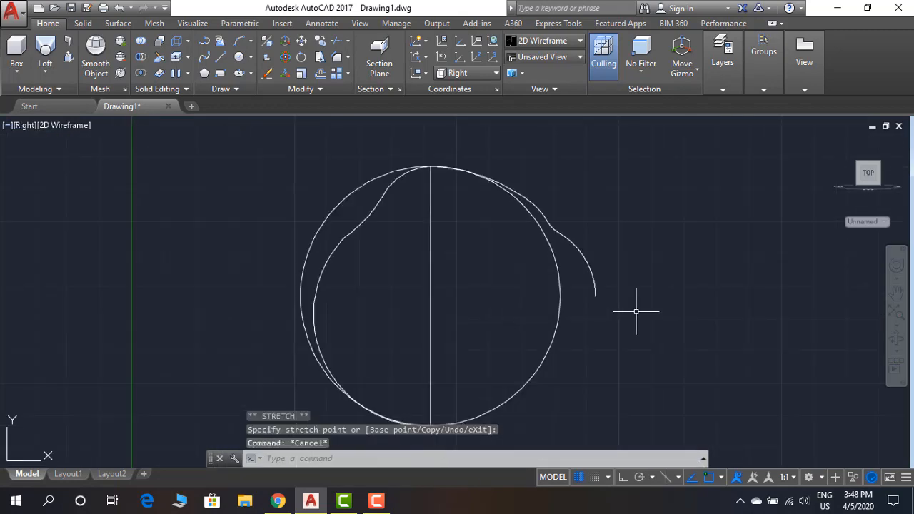
# - Mirror the right polyline about a horizontal line through its lower endpoint, keeping the source object
pyautogui.write('MI')
pyautogui.press('Return')
pyautogui.click(617, 281)
pyautogui.click(585, 311)
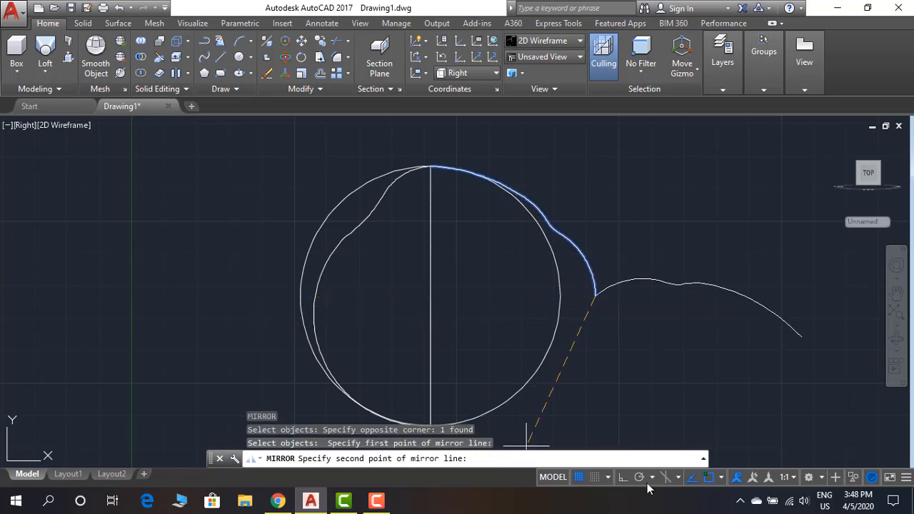
pyautogui.click(134, 289)
pyautogui.press('Return')
pyautogui.scroll(10, 586, 214)
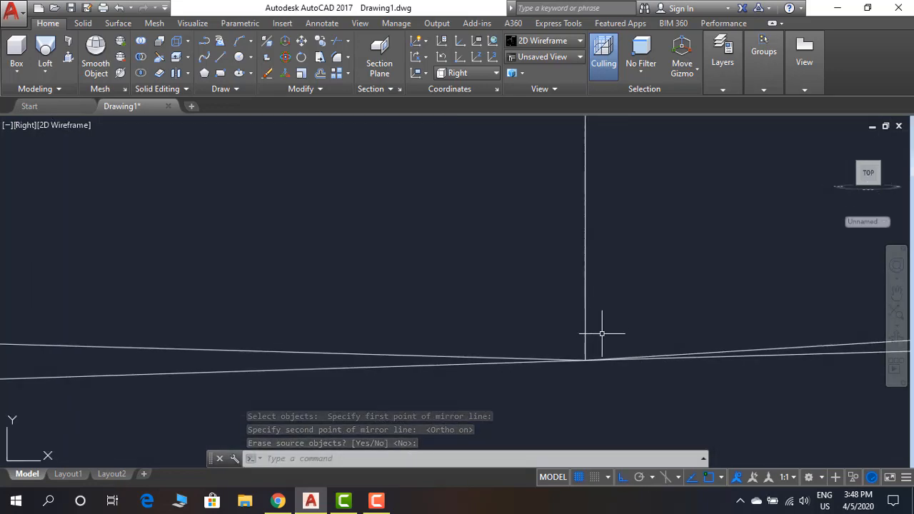
# - Mirror the upper and lower right polylines about the circle's vertical diameter line, keeping the source objects
pyautogui.scroll(-10, 522, 357)
pyautogui.write('mi')
pyautogui.press('Return')
pyautogui.click(559, 326)
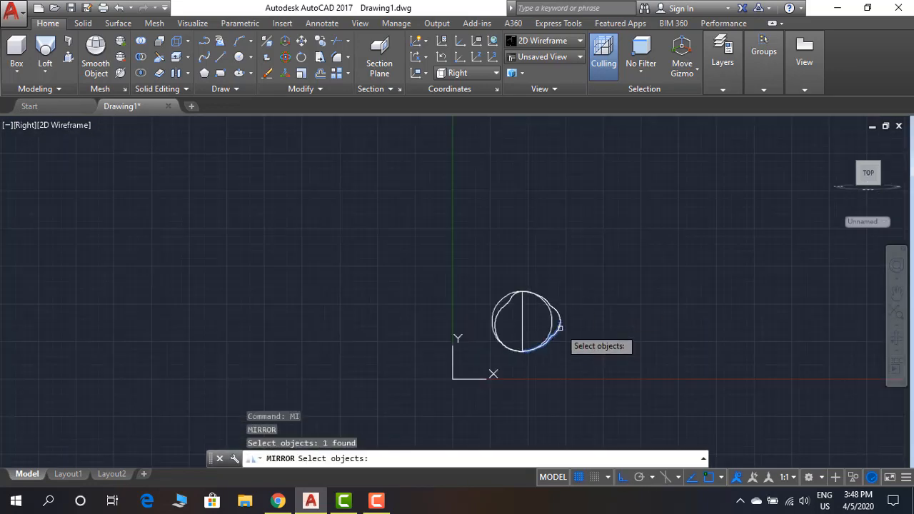
pyautogui.scroll(10, 523, 293)
pyautogui.click(450, 217)
pyautogui.scroll(-6, 449, 333)
pyautogui.moveTo(457, 411); pyautogui.dragTo(459, 124, button='middle')
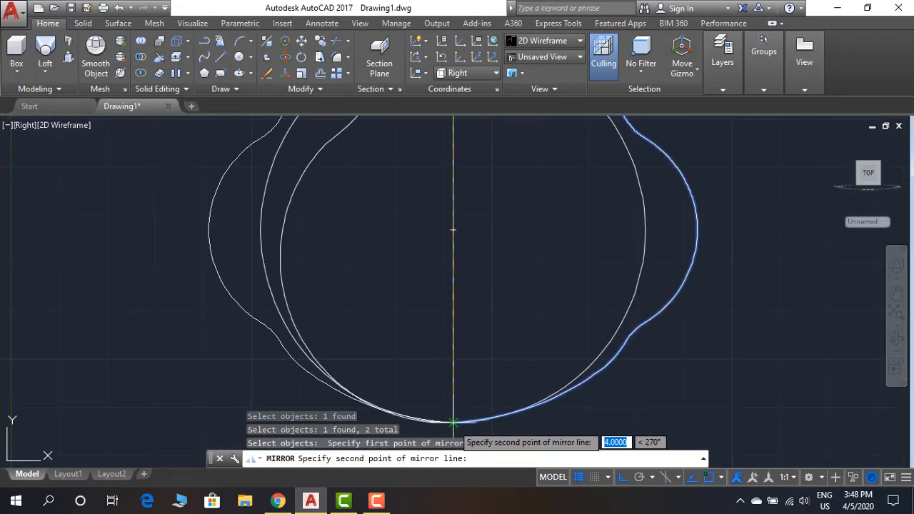
pyautogui.click(452, 422)
pyautogui.press('Return')
pyautogui.scroll(-2, 458, 337)
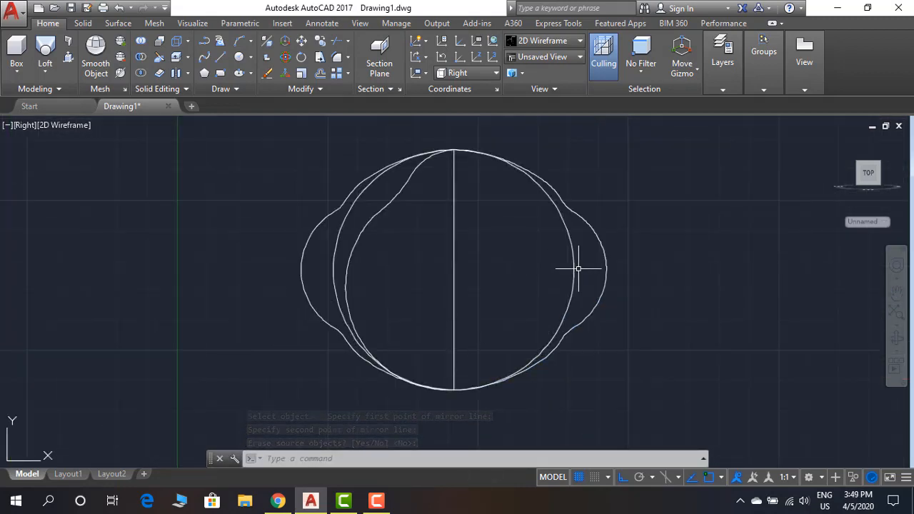
# - In the World coordinate system, rotate the inner left polyline by about 41° around the upper endpoint of the vertical line
pyautogui.keyDown('shift'); pyautogui.moveTo(539, 296); pyautogui.dragTo(526, 342, button='middle'); pyautogui.keyUp('shift')
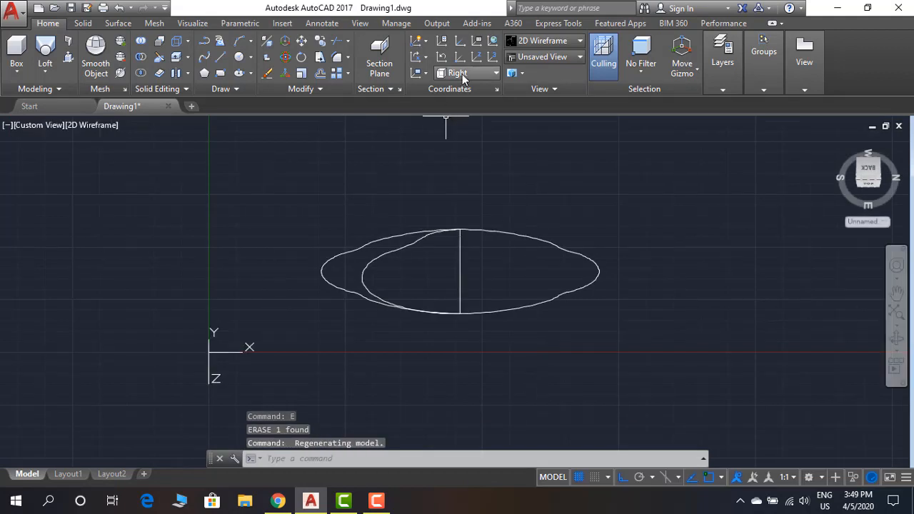
pyautogui.press('Return')
pyautogui.click(372, 265)
pyautogui.press('Return')
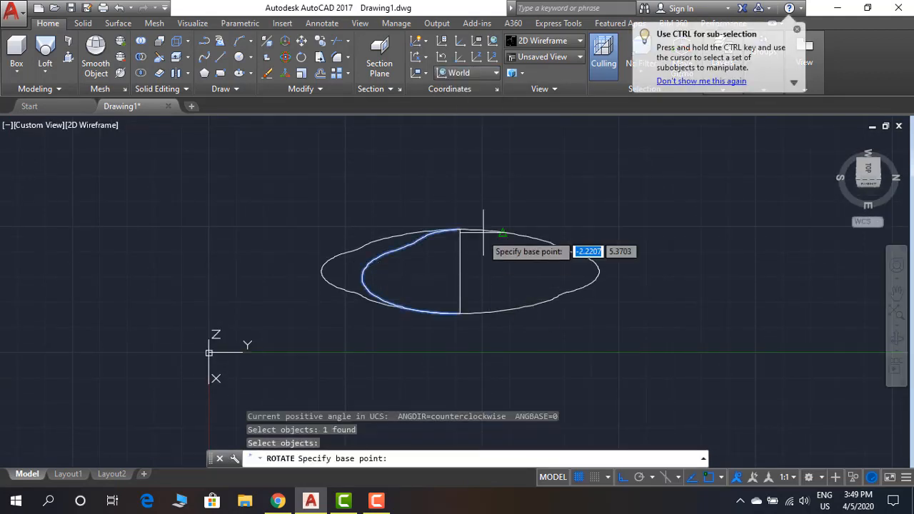
pyautogui.click(460, 229)
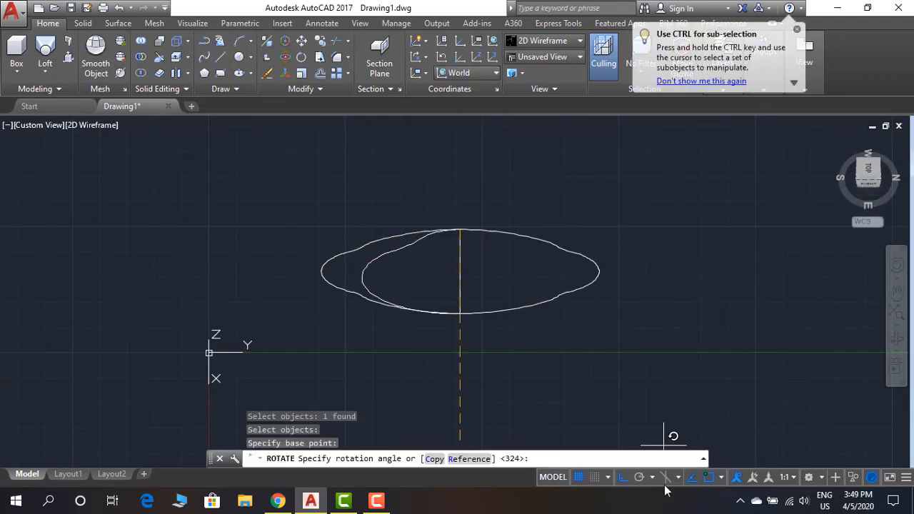
pyautogui.click(603, 379)
pyautogui.press('Return')
pyautogui.click(434, 267)
pyautogui.press('Return')
pyautogui.click(459, 229)
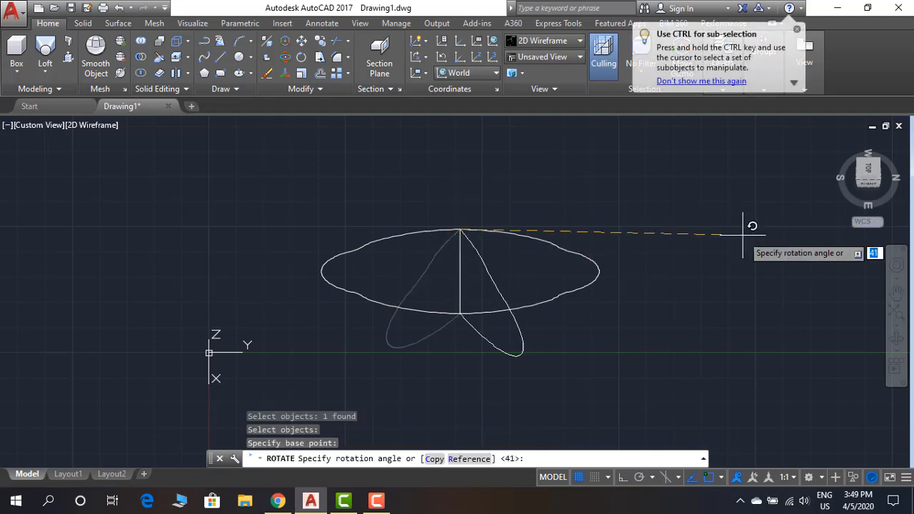
pyautogui.press('Escape')
pyautogui.write('mi')
pyautogui.press('Return')
pyautogui.click(459, 229)
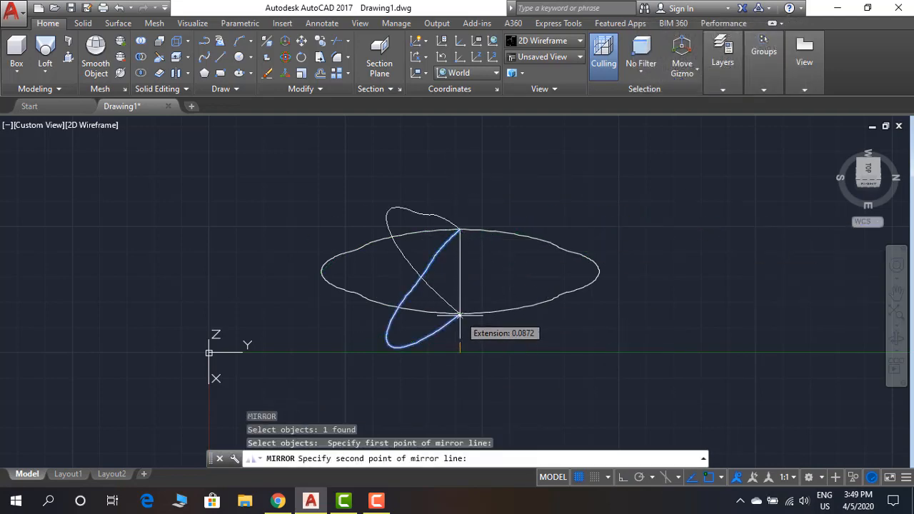
pyautogui.press('Escape')
pyautogui.keyDown('shift'); pyautogui.moveTo(577, 280); pyautogui.dragTo(557, 327, button='middle'); pyautogui.keyUp('shift')
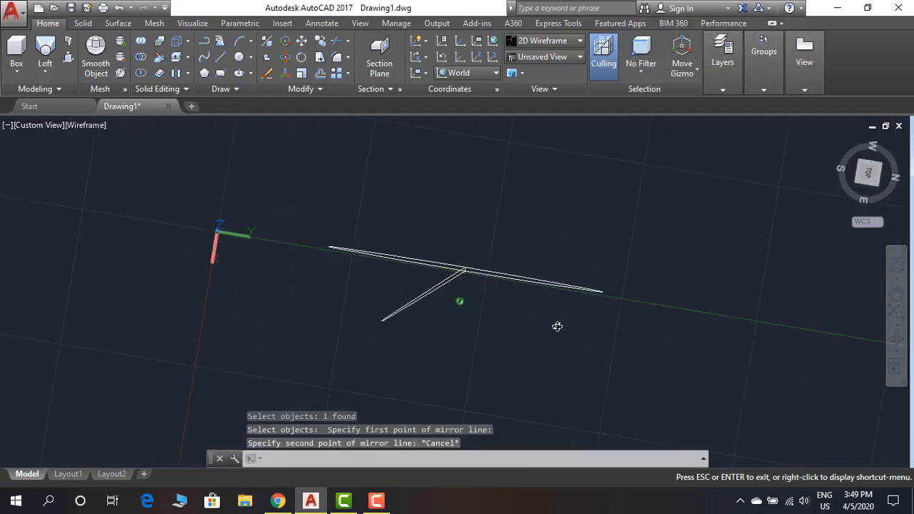
pyautogui.write('mi')
pyautogui.press('Return')
pyautogui.scroll(4, 464, 272)
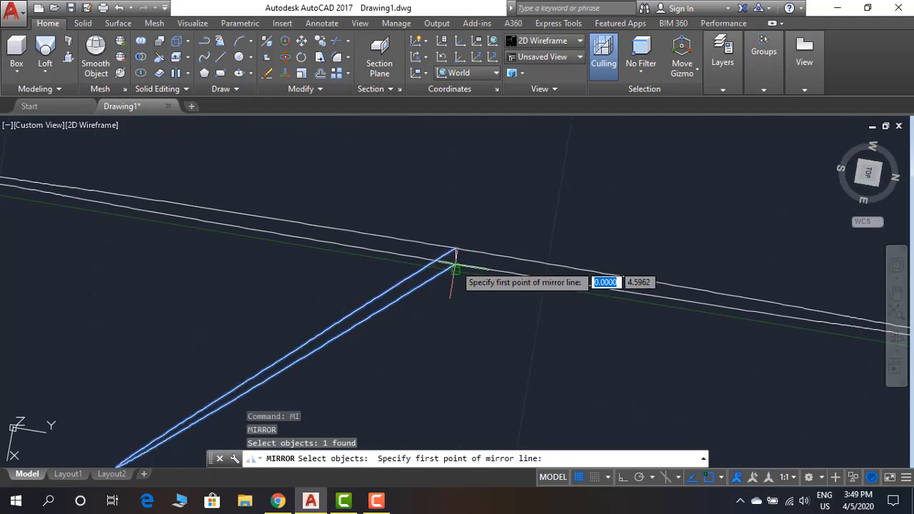
pyautogui.click(443, 261)
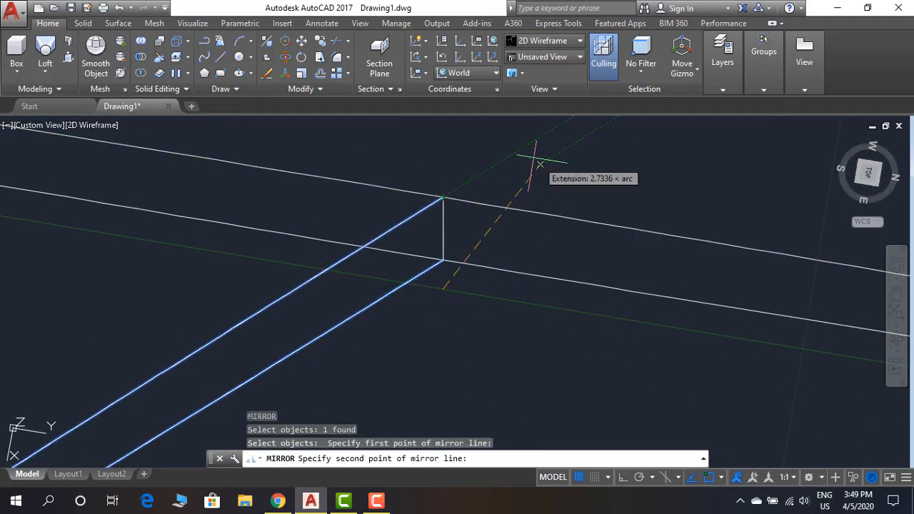
pyautogui.scroll(-3, 538, 165)
pyautogui.press('Escape')
# - Switch to the Right coordinate system and mirror the rotated inner polyline about the central vertical line, keeping the original
pyautogui.scroll(-5, 556, 234)
pyautogui.keyDown('shift'); pyautogui.moveTo(557, 234); pyautogui.dragTo(540, 312, button='middle'); pyautogui.keyUp('shift')
pyautogui.click(479, 76)
pyautogui.write('mi')
pyautogui.press('Return')
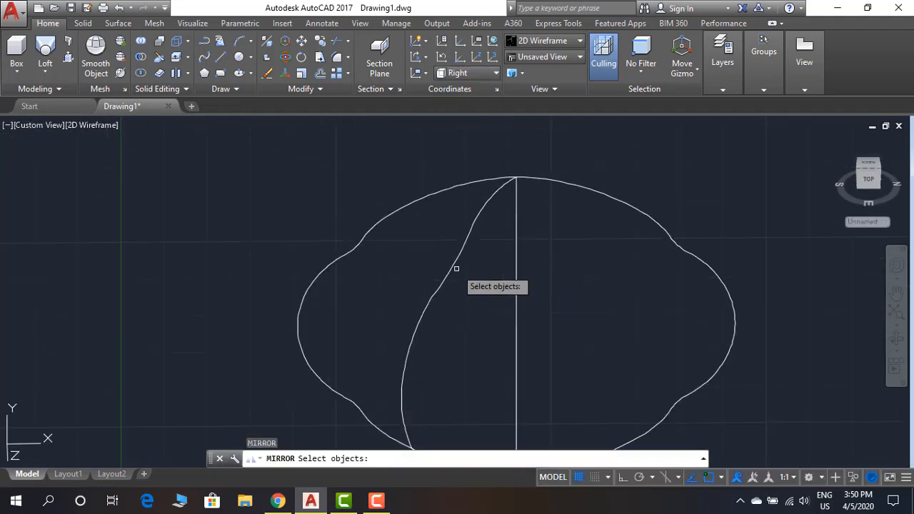
pyautogui.click(508, 191)
pyautogui.scroll(-2, 516, 376)
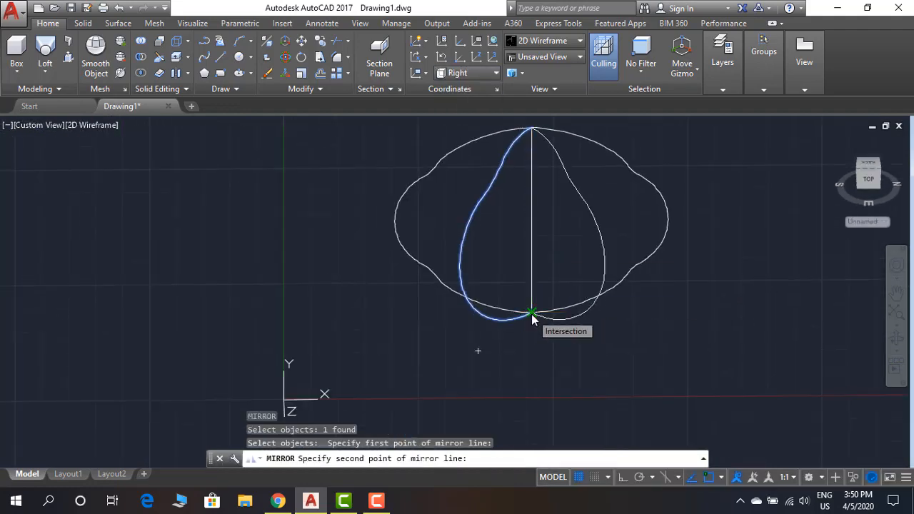
pyautogui.click(531, 314)
pyautogui.press('Return')
pyautogui.scroll(10, 532, 324)
pyautogui.scroll(-12, 557, 230)
pyautogui.keyDown('shift'); pyautogui.moveTo(619, 184); pyautogui.dragTo(553, 252, button='middle'); pyautogui.keyUp('shift')
pyautogui.scroll(3, 554, 253)
pyautogui.click(45, 53)
pyautogui.click(463, 262)
pyautogui.press('Escape')
# - Join the upper and lower outer polylines on the right side into a single polyline
pyautogui.write('jo')
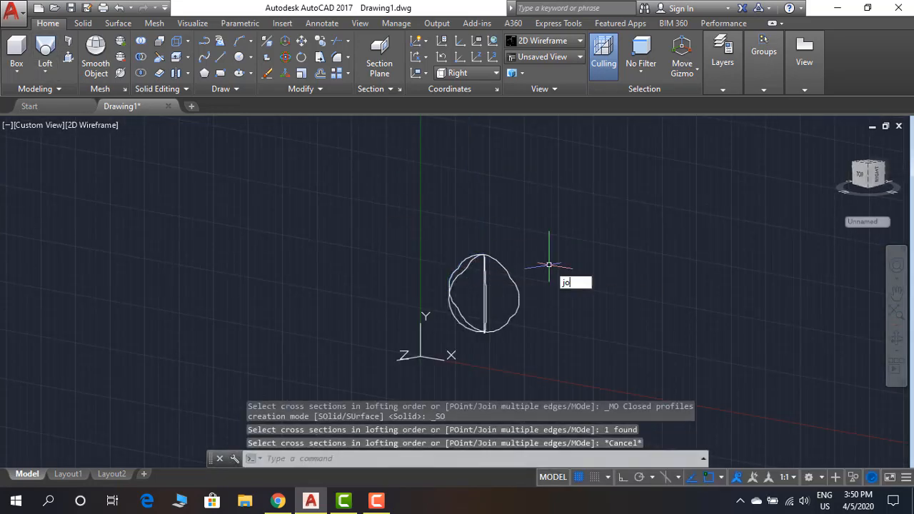
pyautogui.write('in')
pyautogui.press('Return')
pyautogui.click(555, 257)
pyautogui.click(506, 327)
pyautogui.press('Return')
pyautogui.keyDown('shift'); pyautogui.moveTo(483, 334); pyautogui.dragTo(492, 294, button='middle'); pyautogui.keyUp('shift')
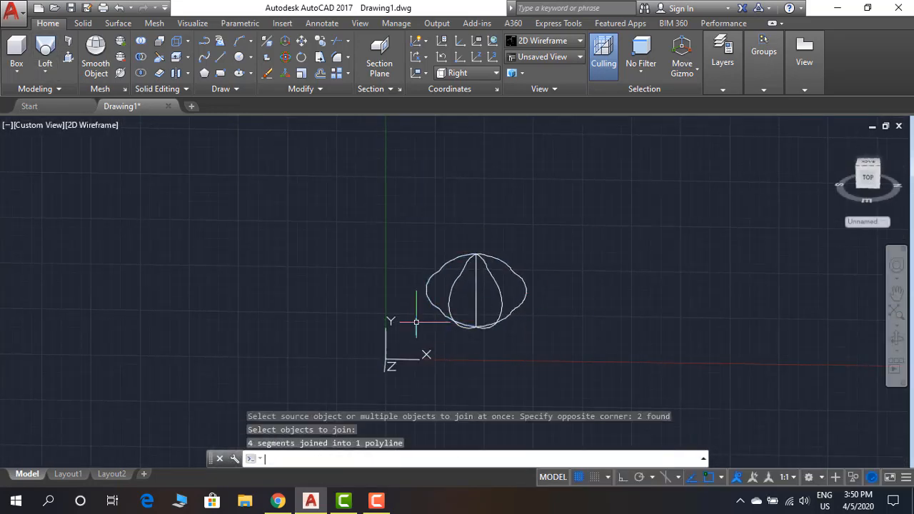
# - Loft a surface through the four wavy polyline profiles in order around the central axis, using cross sections only
pyautogui.click(45, 53)
pyautogui.click(442, 266)
pyautogui.click(457, 279)
pyautogui.click(499, 287)
pyautogui.click(526, 288)
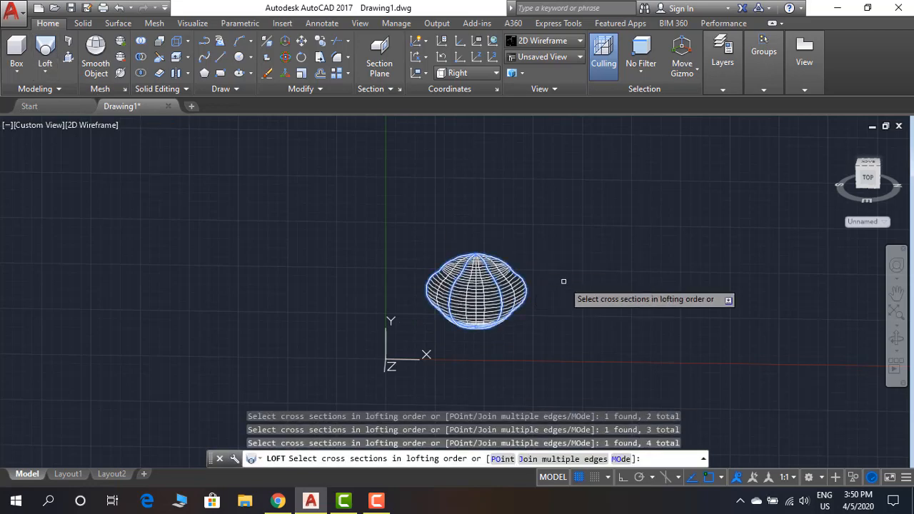
pyautogui.press('Return')
pyautogui.press('Return')
pyautogui.keyDown('shift'); pyautogui.moveTo(565, 281); pyautogui.dragTo(452, 225, button='middle'); pyautogui.keyUp('shift')
pyautogui.keyDown('shift'); pyautogui.moveTo(567, 316); pyautogui.dragTo(339, 315, button='middle'); pyautogui.keyUp('shift')
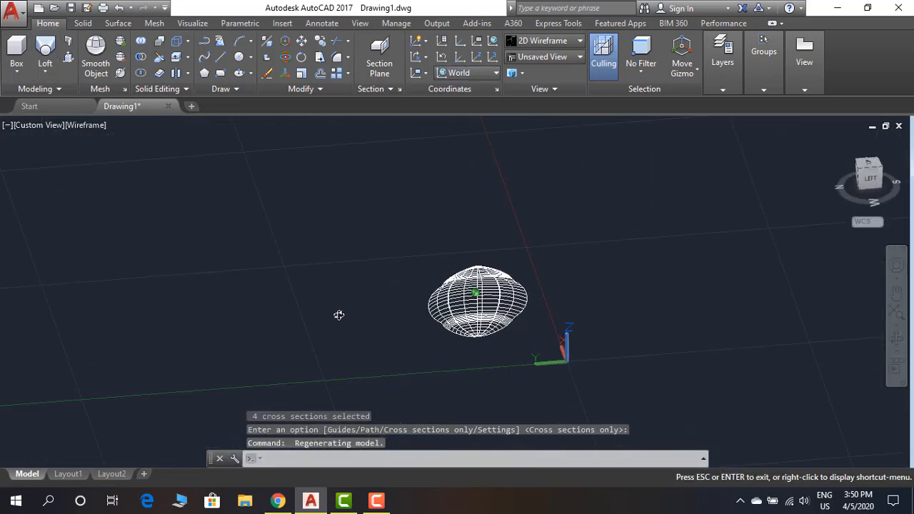
pyautogui.keyDown('shift'); pyautogui.moveTo(572, 314); pyautogui.dragTo(387, 310, button='middle'); pyautogui.keyUp('shift')
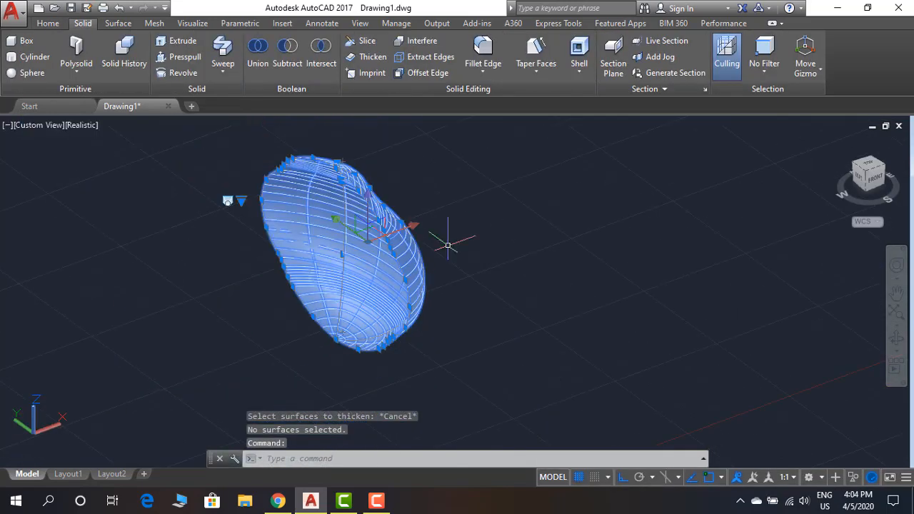
# - Thicken the lofted shell surface by 0.0010 and inspect its edge
pyautogui.press('Escape')
pyautogui.click(373, 57)
pyautogui.click(427, 235)
pyautogui.press('Return')
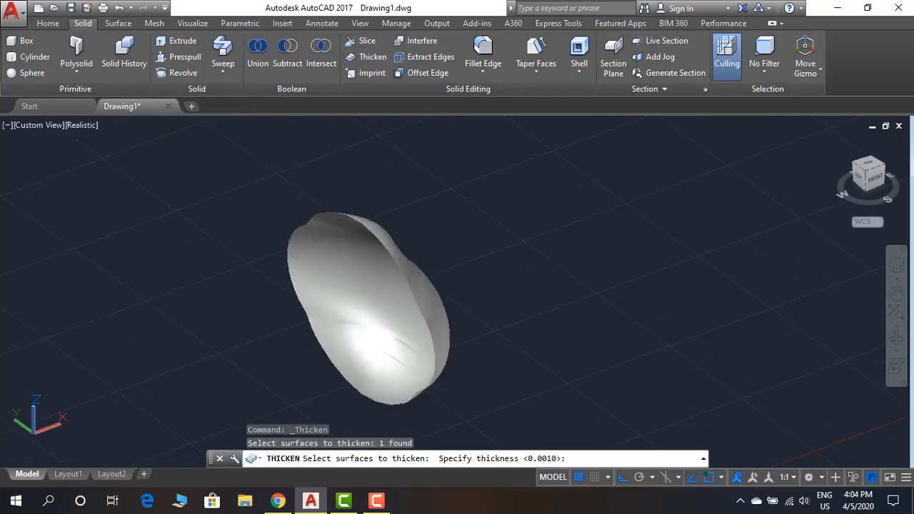
pyautogui.write('0.0010')
pyautogui.scroll(3, 386, 317)
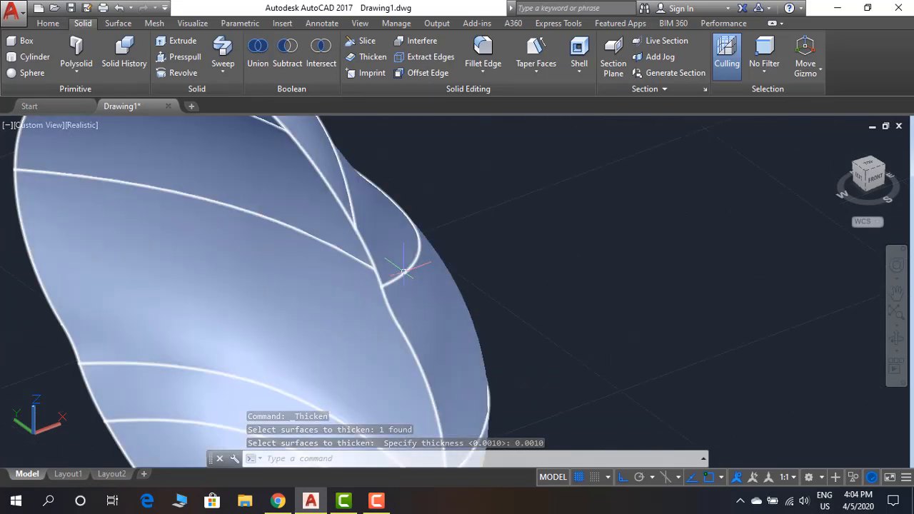
pyautogui.press('Return')
pyautogui.keyDown('shift'); pyautogui.moveTo(511, 345); pyautogui.dragTo(492, 300, button='middle'); pyautogui.keyUp('shift')
pyautogui.scroll(-3, 492, 300)
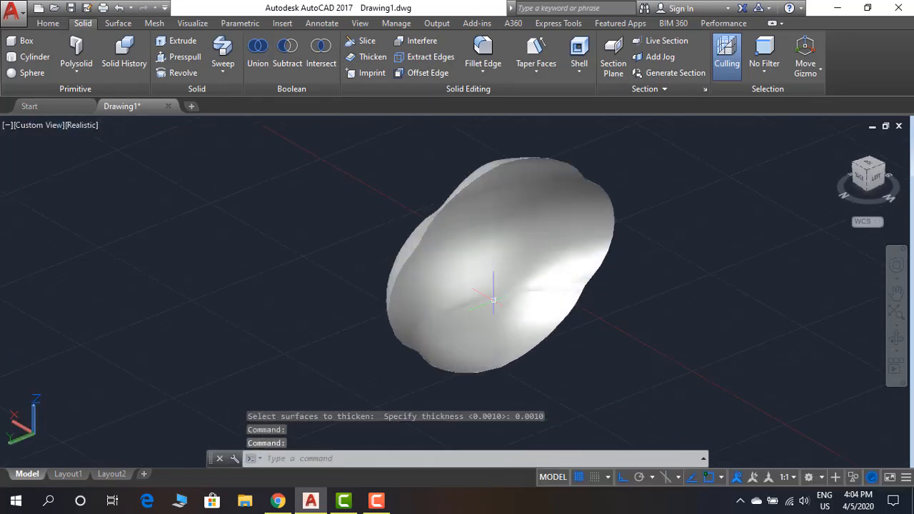
pyautogui.keyDown('shift'); pyautogui.moveTo(532, 360); pyautogui.dragTo(695, 314, button='middle'); pyautogui.keyUp('shift')
pyautogui.scroll(10, 457, 217)
pyautogui.scroll(-8, 351, 311)
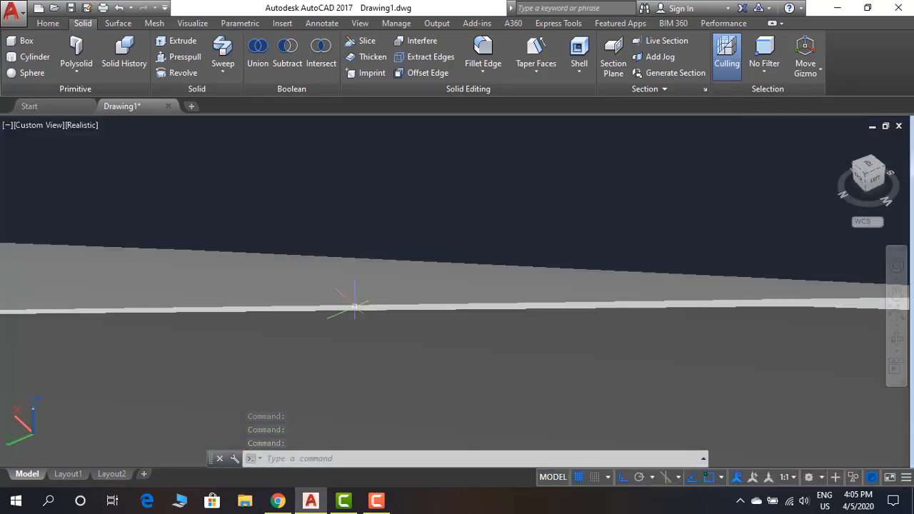
pyautogui.keyDown('shift'); pyautogui.moveTo(500, 342); pyautogui.dragTo(443, 303, button='middle'); pyautogui.keyUp('shift')
# - In the Left view and Left coordinate system, draw a circle of about 0.14 radius over the shell's upper right side
pyautogui.click(868, 172)
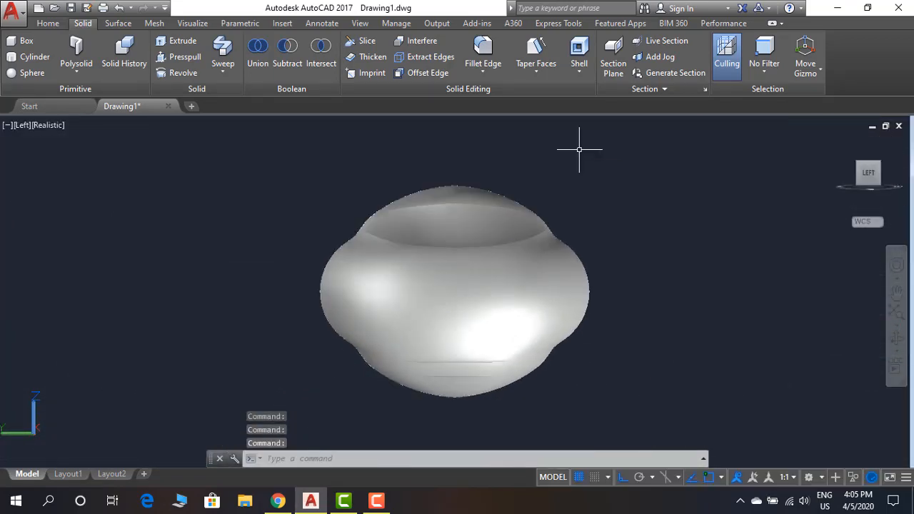
pyautogui.write('c')
pyautogui.press('Return')
pyautogui.click(48, 23)
pyautogui.click(469, 75)
pyautogui.click(457, 136)
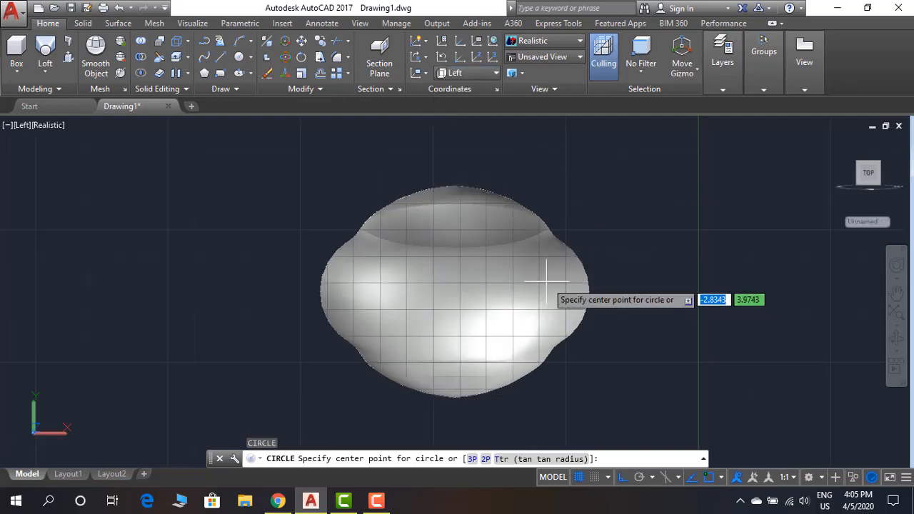
pyautogui.click(553, 258)
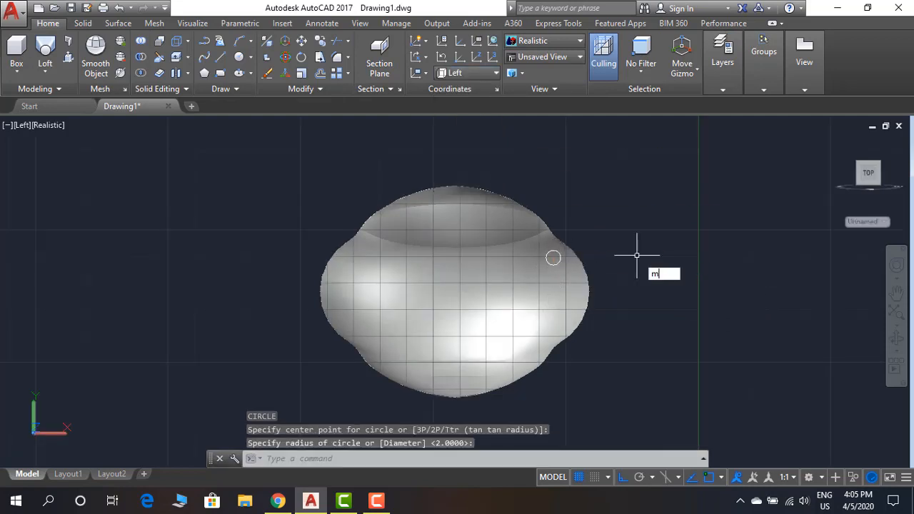
pyautogui.press('Return')
pyautogui.click(553, 258)
pyautogui.press('Return')
pyautogui.click(685, 212)
pyautogui.press('Escape')
# - Copy the small circle straight down to the shell's lower right side
pyautogui.write('co')
pyautogui.press('Return')
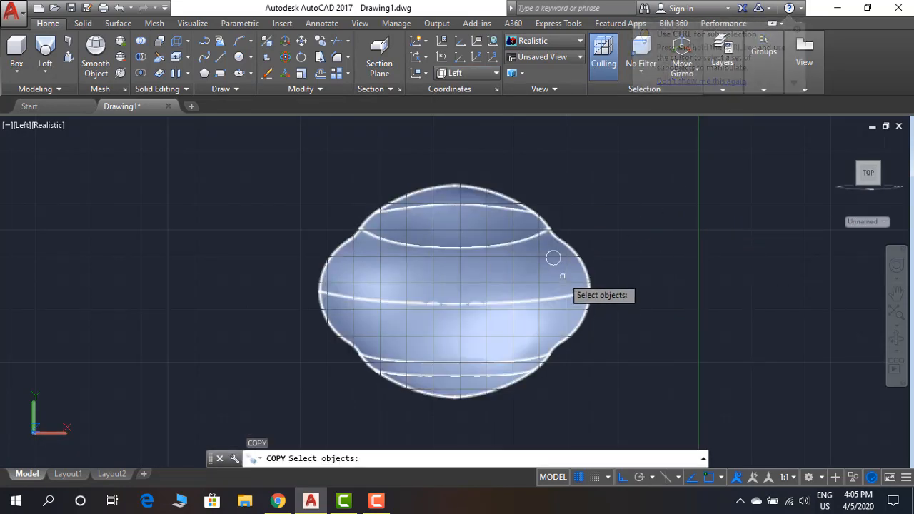
pyautogui.click(552, 258)
pyautogui.press('Return')
pyautogui.click(657, 191)
pyautogui.click(657, 251)
pyautogui.press('Escape')
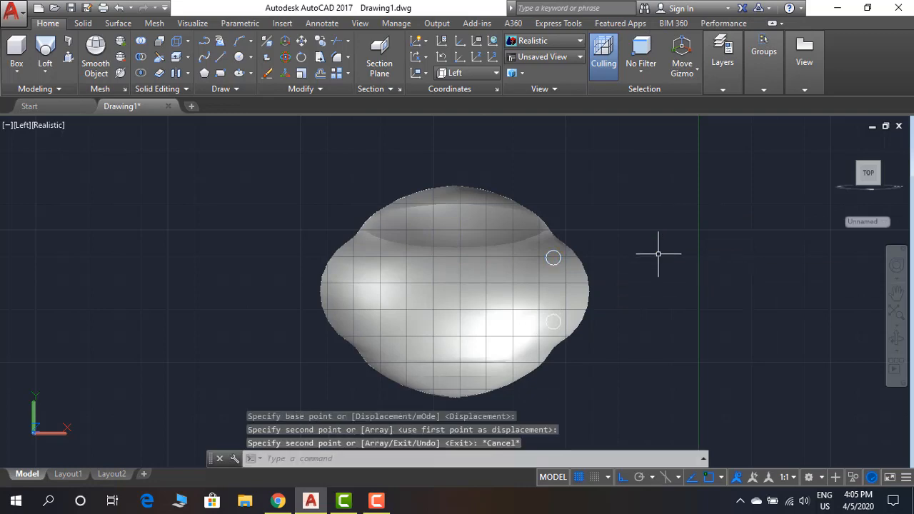
# - Mirror the two small circles about the shell's vertical centreline, keeping the source objects
pyautogui.write('mi')
pyautogui.press('Return')
pyautogui.click(552, 321)
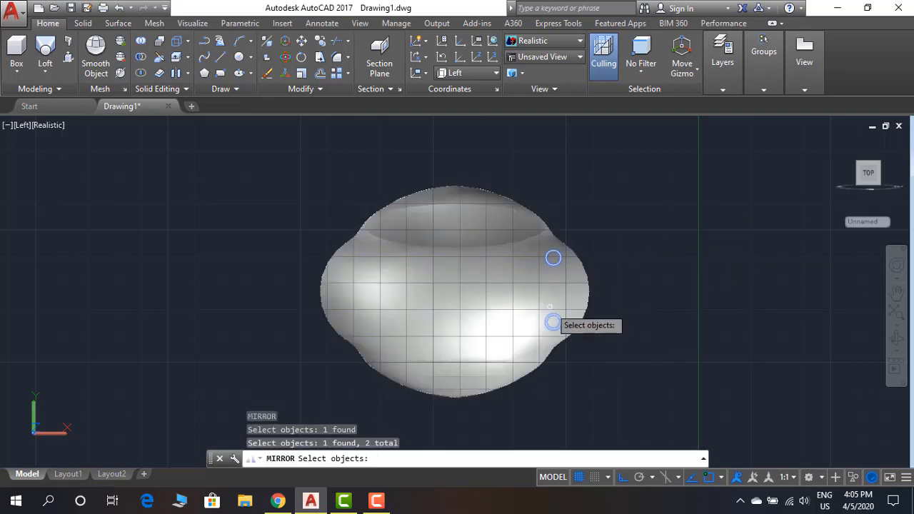
pyautogui.click(454, 375)
pyautogui.press('Return')
# - Extrude the four small circles into long rods that pass completely through the shell
pyautogui.keyDown('shift'); pyautogui.moveTo(510, 311); pyautogui.dragTo(15, 308, button='middle'); pyautogui.keyUp('shift')
pyautogui.keyDown('shift'); pyautogui.moveTo(536, 214); pyautogui.dragTo(588, 296, button='middle'); pyautogui.keyUp('shift')
pyautogui.write('ext')
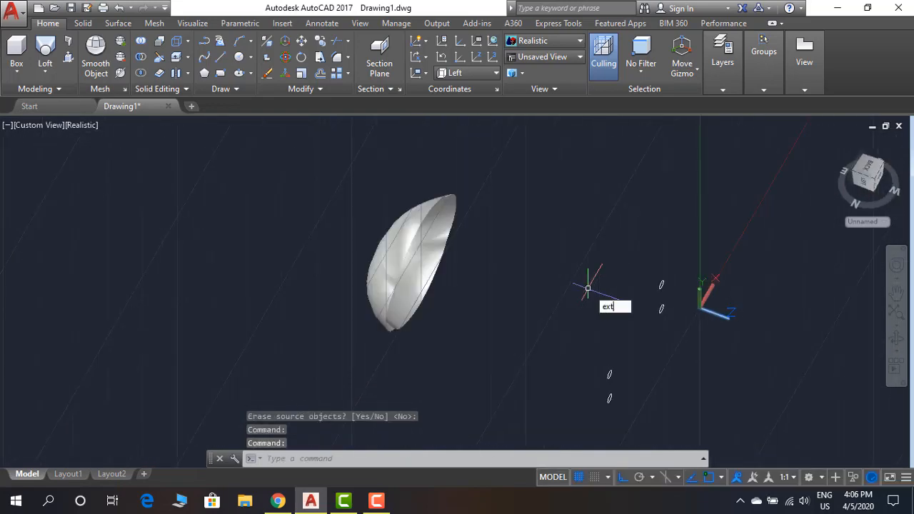
pyautogui.press('Return')
pyautogui.click(547, 241)
pyautogui.click(767, 464)
pyautogui.press('Return')
pyautogui.click(319, 236)
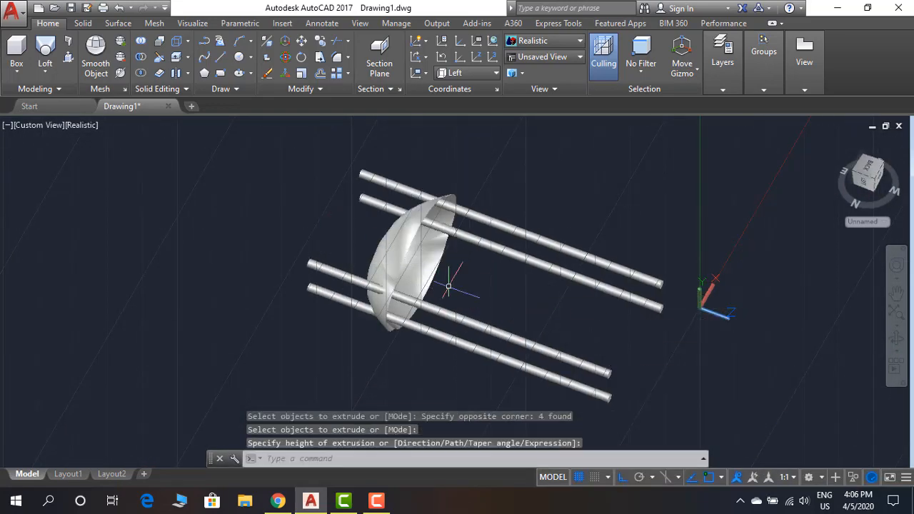
# - Subtract the four rods from the shell to cut four through holes, and check the holes
pyautogui.keyDown('shift'); pyautogui.moveTo(449, 286); pyautogui.dragTo(250, 232, button='middle'); pyautogui.keyUp('shift')
pyautogui.keyDown('shift'); pyautogui.moveTo(535, 246); pyautogui.dragTo(318, 242, button='middle'); pyautogui.keyUp('shift')
pyautogui.click(141, 57)
pyautogui.click(419, 228)
pyautogui.press('Return')
pyautogui.click(571, 218)
pyautogui.click(531, 365)
pyautogui.press('Return')
pyautogui.keyDown('shift'); pyautogui.moveTo(582, 307); pyautogui.dragTo(378, 288, button='middle'); pyautogui.keyUp('shift')
pyautogui.scroll(8, 550, 254)
pyautogui.scroll(-3, 539, 252)
pyautogui.keyDown('shift'); pyautogui.moveTo(654, 272); pyautogui.dragTo(512, 212, button='middle'); pyautogui.keyUp('shift')
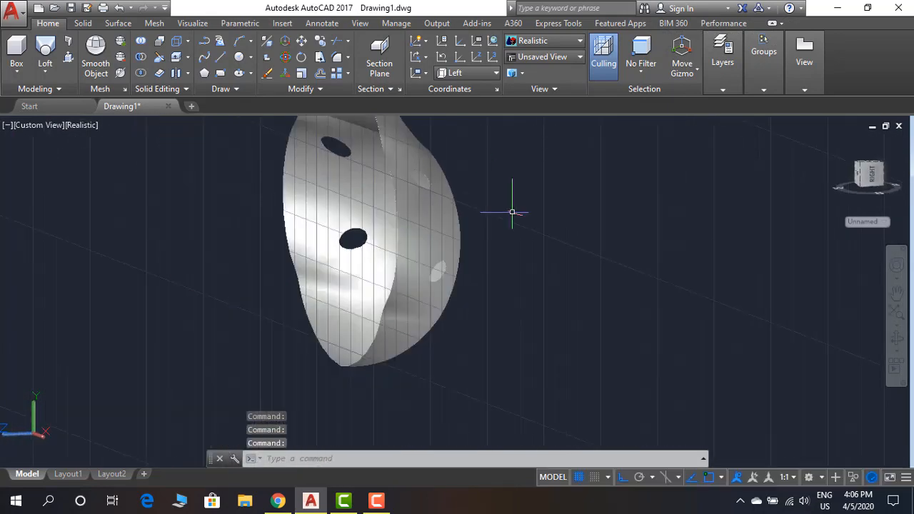
# - In the Left coordinate system, start an arc polyline in the upper right hole and set its tangent direction up and to the left
pyautogui.write('pl')
pyautogui.press('Return')
pyautogui.keyDown('shift'); pyautogui.moveTo(514, 143); pyautogui.dragTo(597, 214, button='middle'); pyautogui.keyUp('shift')
pyautogui.click(478, 73)
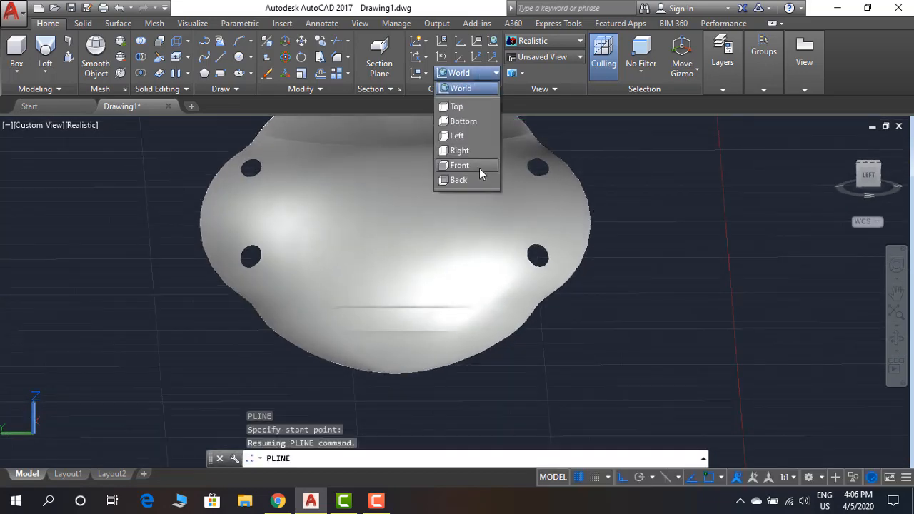
pyautogui.click(460, 135)
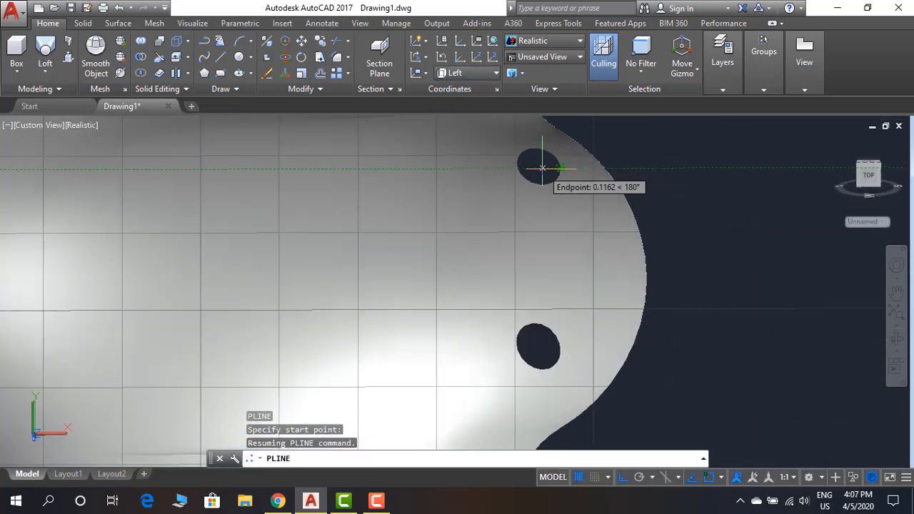
pyautogui.write('a')
pyautogui.press('Return')
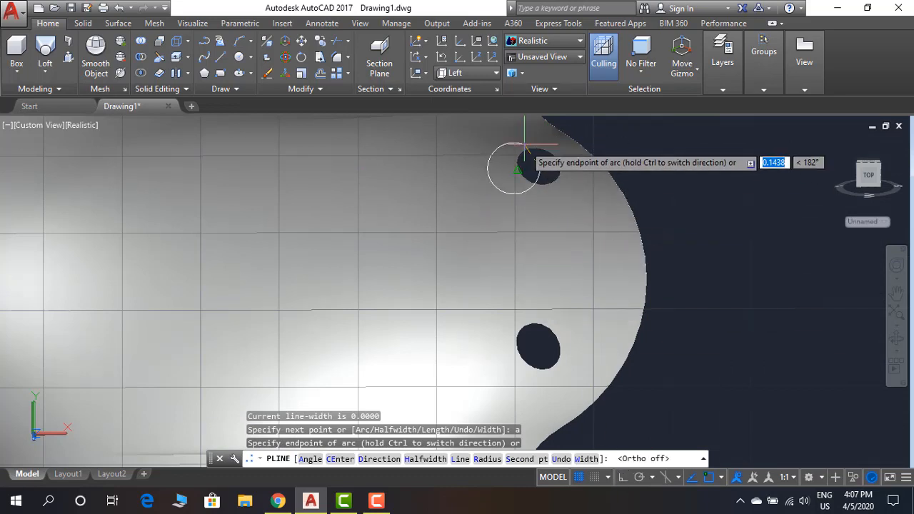
pyautogui.write('d')
pyautogui.press('Return')
pyautogui.click(521, 141)
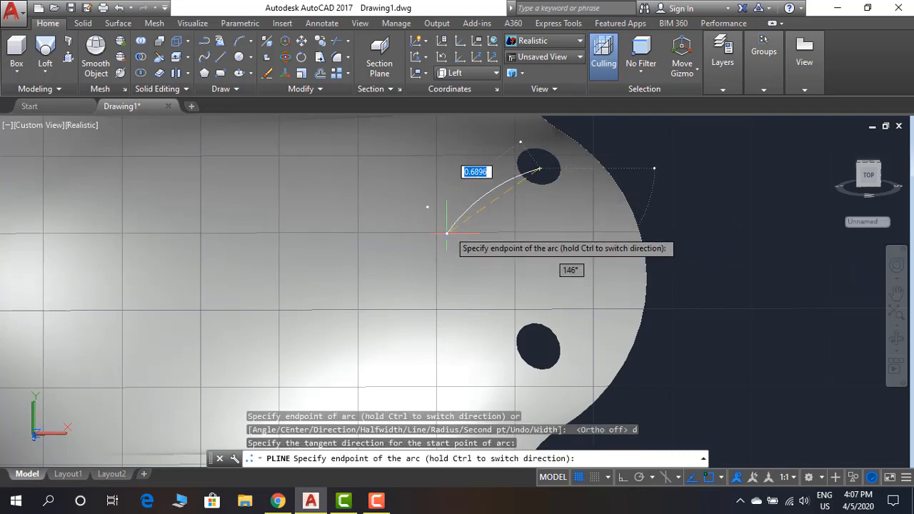
# - Continue the polyline with arcs curving down past the shell's lower edge and looping back to end in the lower right hole
pyautogui.click(372, 356)
pyautogui.moveTo(390, 341); pyautogui.dragTo(390, 239, button='middle')
pyautogui.click(410, 370)
pyautogui.moveTo(413, 372); pyautogui.dragTo(360, 235, button='middle')
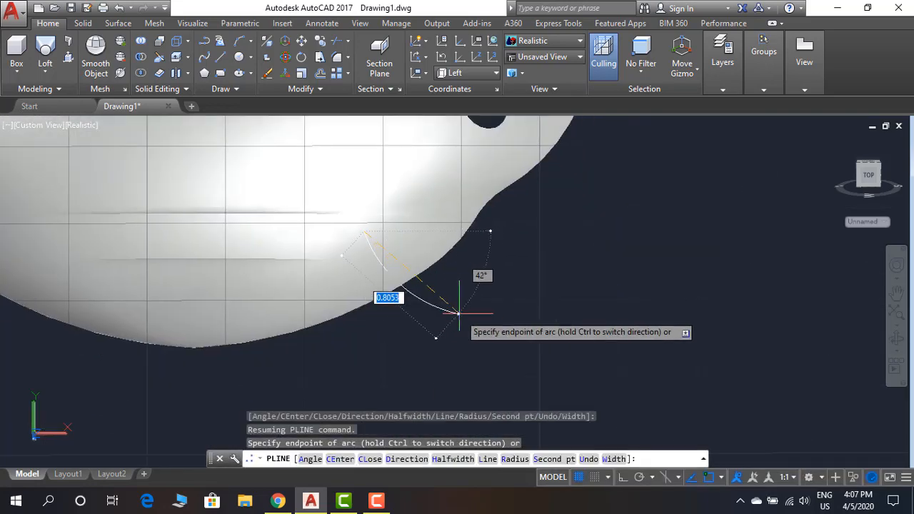
pyautogui.click(469, 316)
pyautogui.click(568, 249)
pyautogui.moveTo(545, 157); pyautogui.dragTo(564, 275, button='middle')
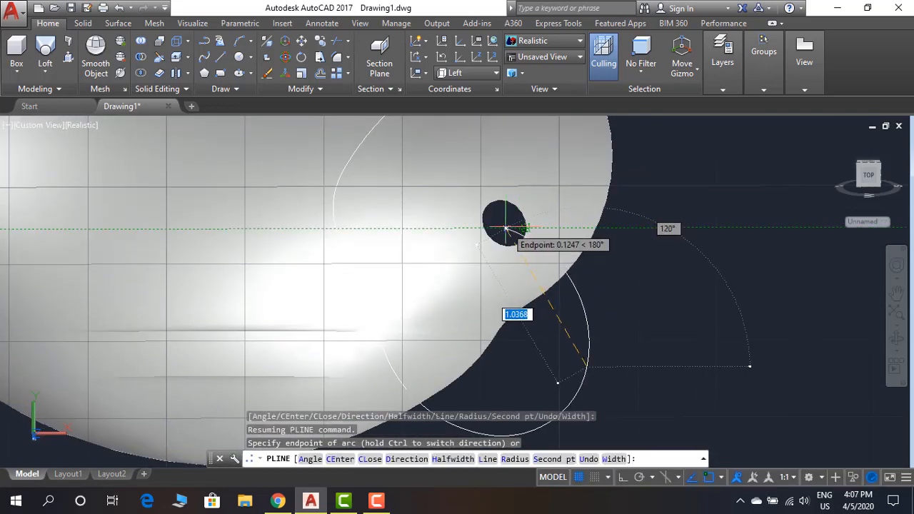
pyautogui.press('Escape')
pyautogui.click(554, 273)
pyautogui.scroll(-5, 564, 235)
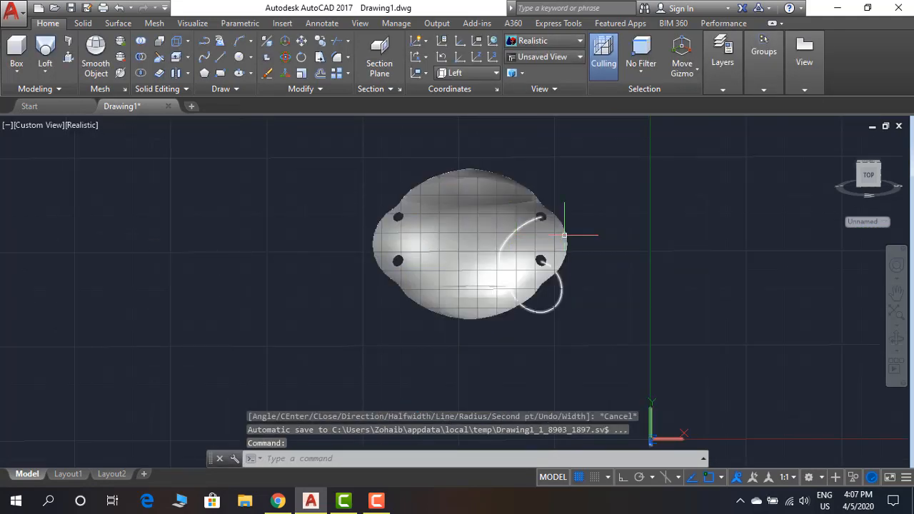
pyautogui.moveTo(564, 237); pyautogui.dragTo(537, 240, button='middle')
pyautogui.scroll(2, 536, 246)
pyautogui.write('c')
pyautogui.press('Return')
pyautogui.scroll(9, 523, 228)
pyautogui.moveTo(485, 172); pyautogui.dragTo(493, 243, button='middle')
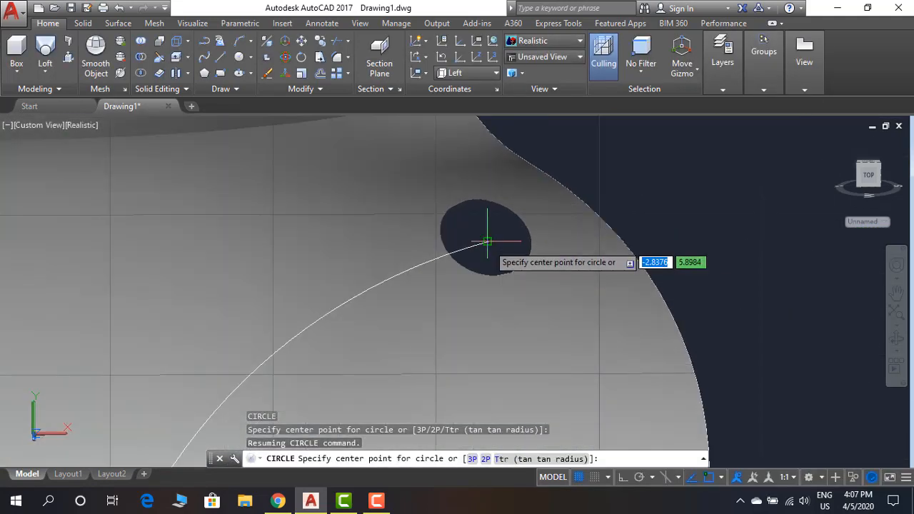
pyautogui.click(487, 241)
pyautogui.press('Escape')
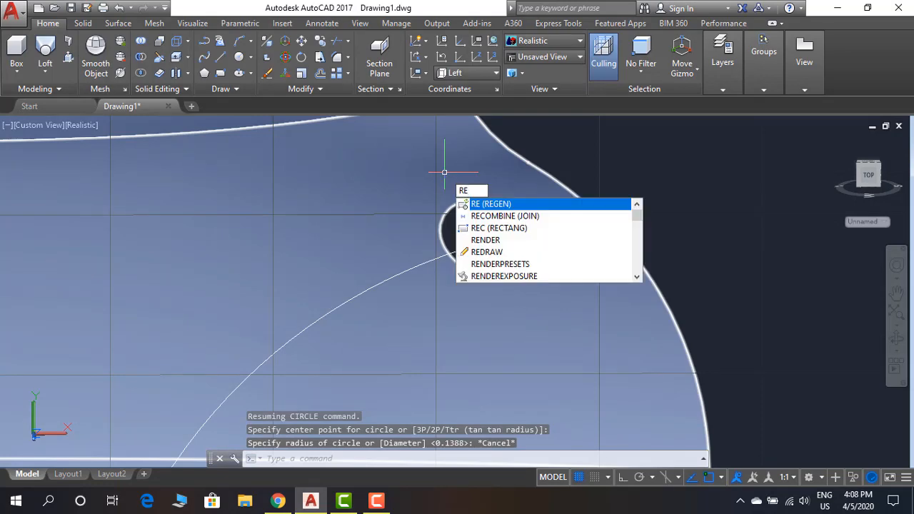
# - Draw a thin horizontal rectangle starting at the polyline's endpoint in the upper right hole
pyautogui.write('rec')
pyautogui.press('Return')
pyautogui.scroll(5, 487, 242)
pyautogui.click(658, 255)
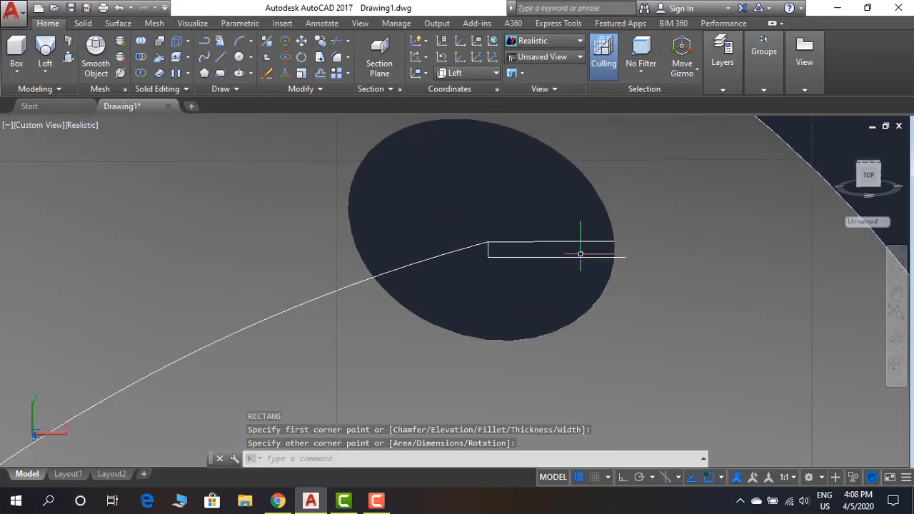
# - Move the thin rectangle by its centre onto the polyline's upper endpoint
pyautogui.write('m')
pyautogui.press('Return')
pyautogui.click(613, 254)
pyautogui.press('Return')
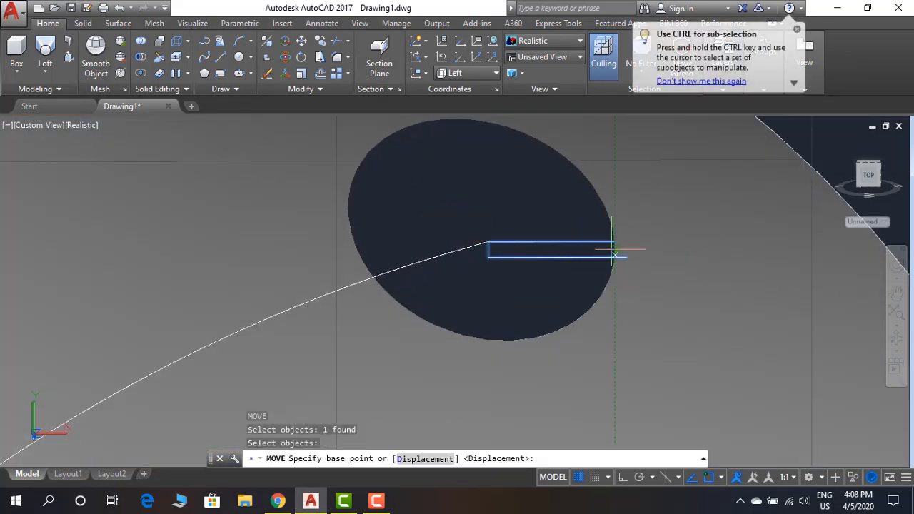
pyautogui.click(578, 249)
pyautogui.click(488, 242)
pyautogui.press('Escape')
# - Set the visual style to 2D Wireframe and the coordinate system to World
pyautogui.scroll(-6, 517, 276)
pyautogui.keyDown('shift'); pyautogui.moveTo(521, 277); pyautogui.dragTo(571, 314, button='middle'); pyautogui.keyUp('shift')
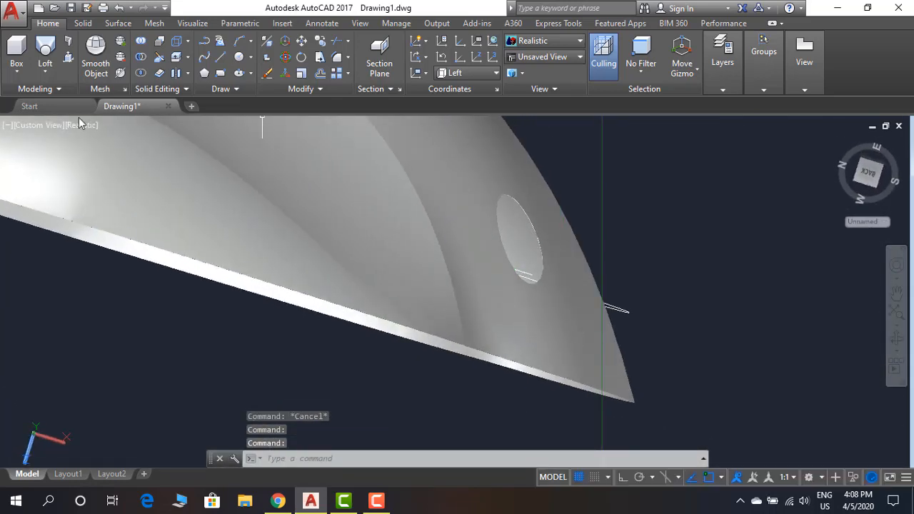
pyautogui.click(82, 125)
pyautogui.click(103, 139)
pyautogui.click(471, 73)
pyautogui.click(461, 87)
# - Rotate the thin rectangle by about 295° around the polyline's endpoint so it crosses the polyline
pyautogui.write('ro')
pyautogui.press('Return')
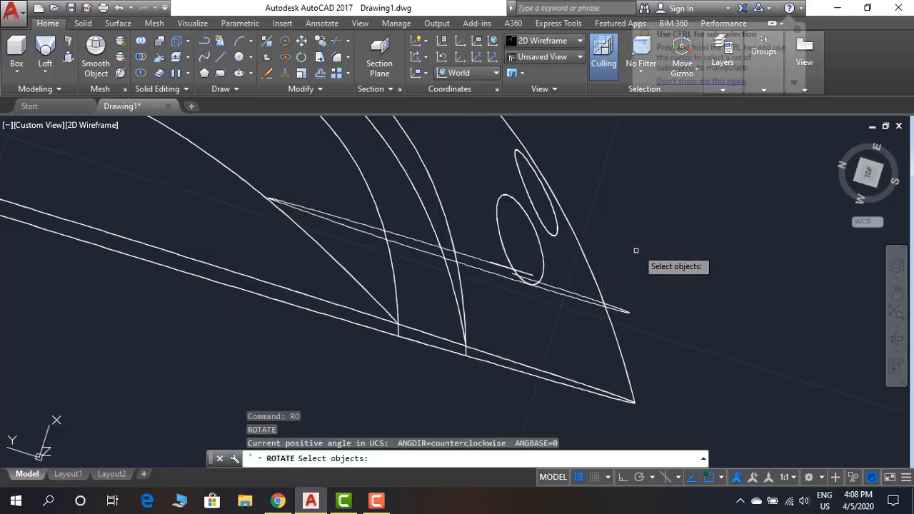
pyautogui.scroll(6, 540, 268)
pyautogui.click(490, 294)
pyautogui.press('Return')
pyautogui.click(425, 275)
pyautogui.moveTo(545, 251)
pyautogui.keyDown('shift'); pyautogui.mouseDown(button='middle')
pyautogui.moveTo(526, 269)
pyautogui.moveTo(498, 249)
pyautogui.moveTo(516, 296)
pyautogui.mouseUp(button='middle'); pyautogui.keyUp('shift')
pyautogui.keyDown('shift'); pyautogui.moveTo(524, 303); pyautogui.dragTo(562, 330, button='middle'); pyautogui.keyUp('shift')
pyautogui.write('ro')
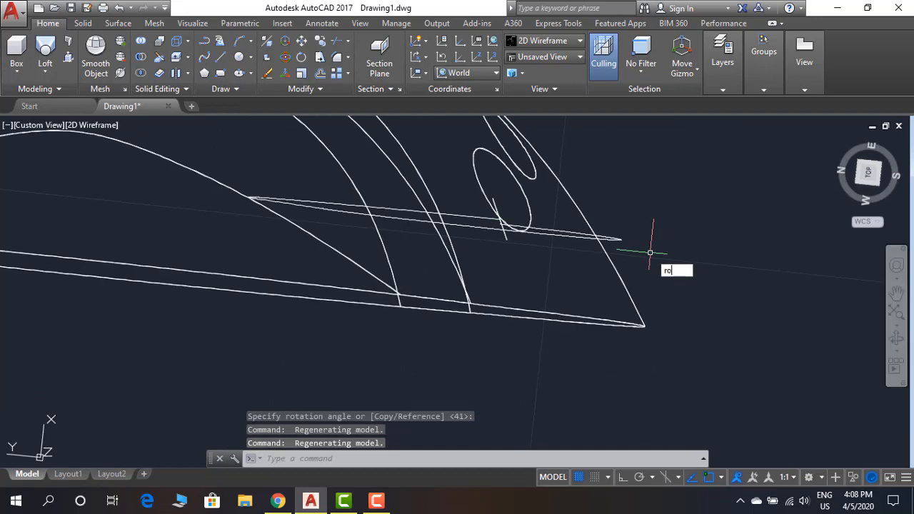
pyautogui.press('Return')
pyautogui.click(461, 216)
pyautogui.press('Return')
pyautogui.press('Escape')
# - Rotate the loop polyline and the thin rectangle together around the polyline's upper endpoint in the World coordinate system
pyautogui.write('ro')
pyautogui.press('Return')
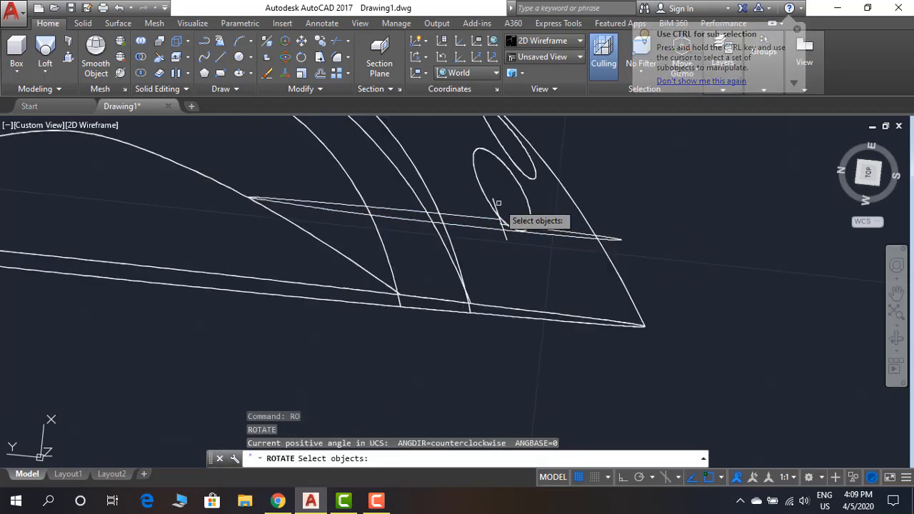
pyautogui.click(494, 205)
pyautogui.keyDown('shift'); pyautogui.moveTo(598, 171); pyautogui.dragTo(386, 181, button='middle'); pyautogui.keyUp('shift')
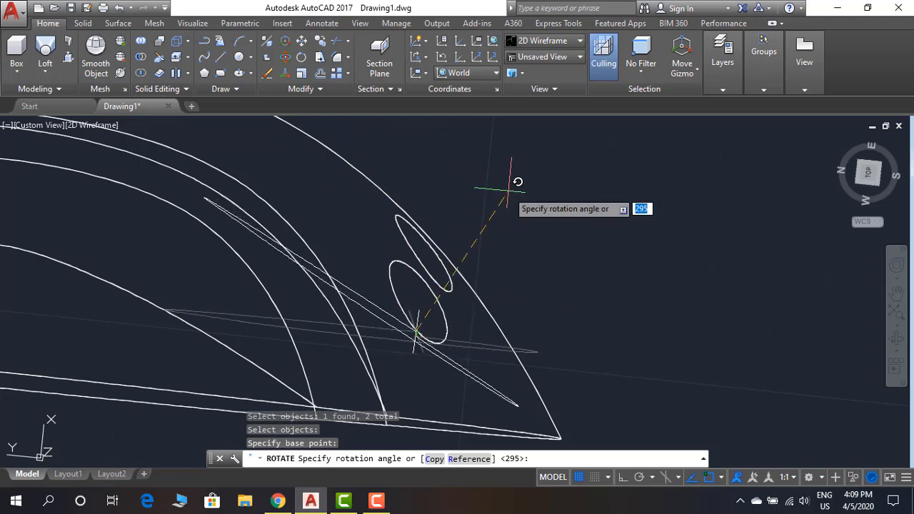
pyautogui.keyDown('shift'); pyautogui.moveTo(492, 183); pyautogui.dragTo(481, 221, button='middle'); pyautogui.keyUp('shift')
# - Switch to the Front coordinate system and rotate the loop polyline around its upper endpoint, tilting it away from vertical
pyautogui.write('ro')
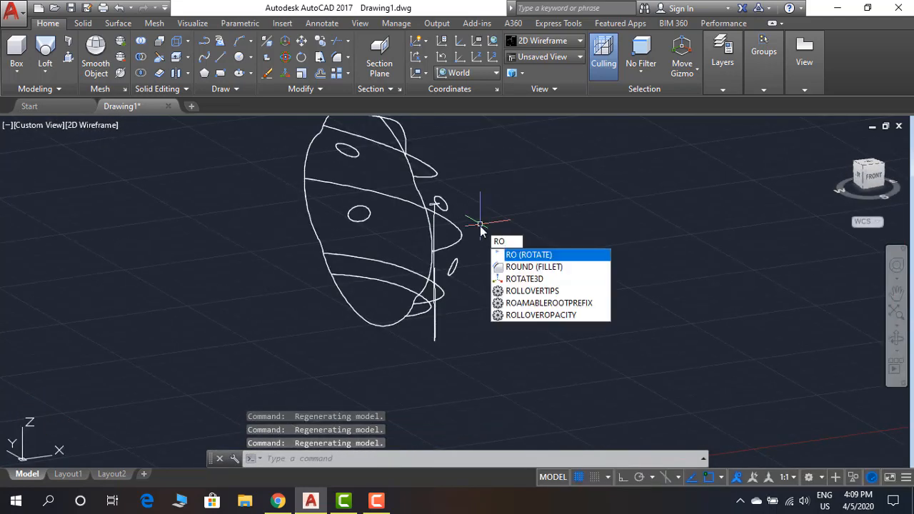
pyautogui.press('Escape')
pyautogui.click(494, 72)
pyautogui.click(477, 165)
pyautogui.scroll(4, 460, 228)
pyautogui.scroll(-4, 464, 229)
pyautogui.write('ro')
pyautogui.press('Return')
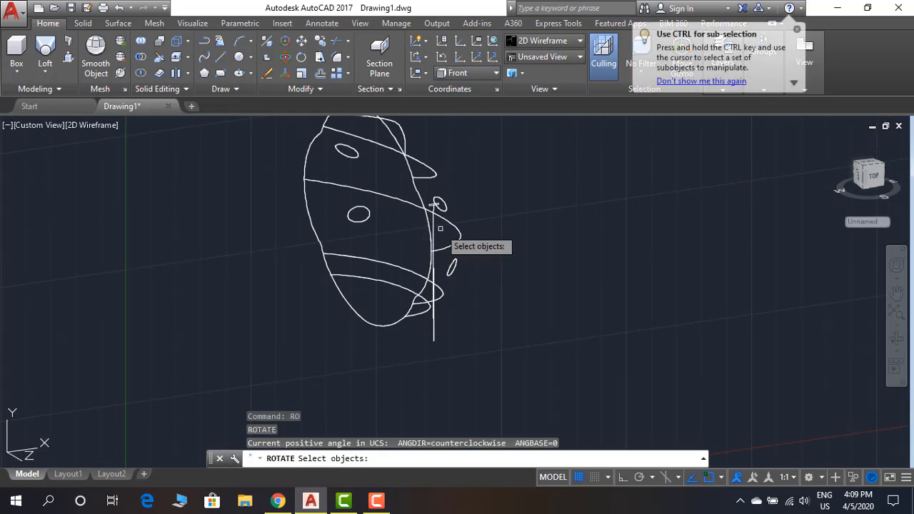
pyautogui.scroll(6, 447, 228)
pyautogui.click(395, 222)
pyautogui.press('Return')
pyautogui.click(398, 136)
pyautogui.click(547, 206)
pyautogui.scroll(-5, 573, 279)
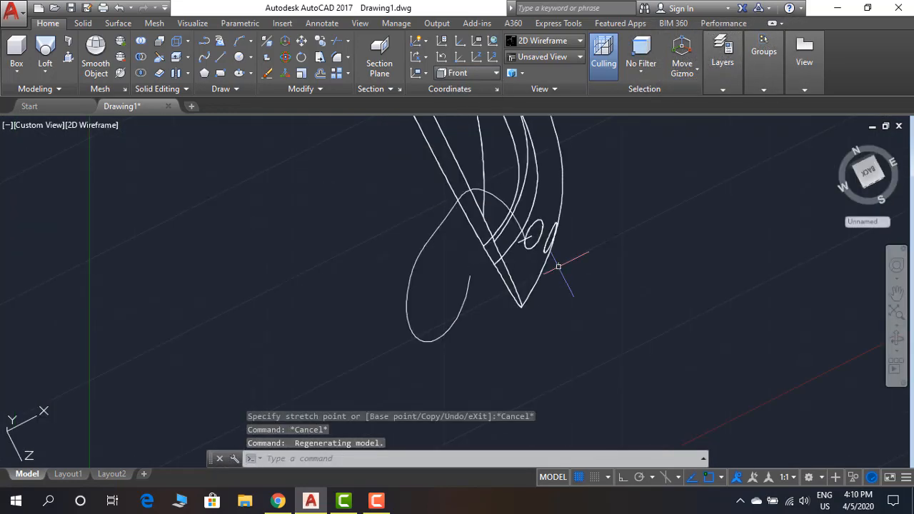
# - Draw a straight polyline segment from the loop polyline's open end to the centre of the lower hole
pyautogui.write('pl')
pyautogui.press('Return')
pyautogui.click(566, 252)
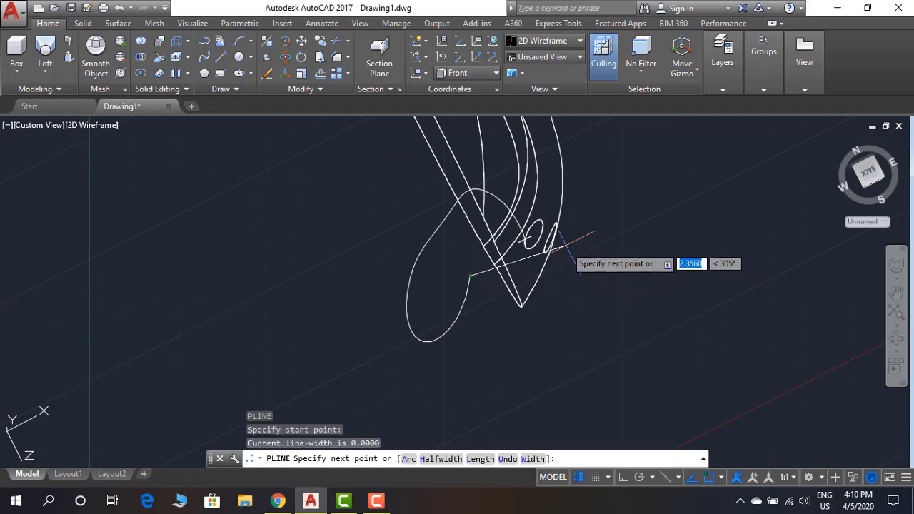
pyautogui.scroll(4, 566, 254)
pyautogui.keyDown('shift'); pyautogui.moveTo(547, 247); pyautogui.dragTo(438, 294, button='middle'); pyautogui.keyUp('shift')
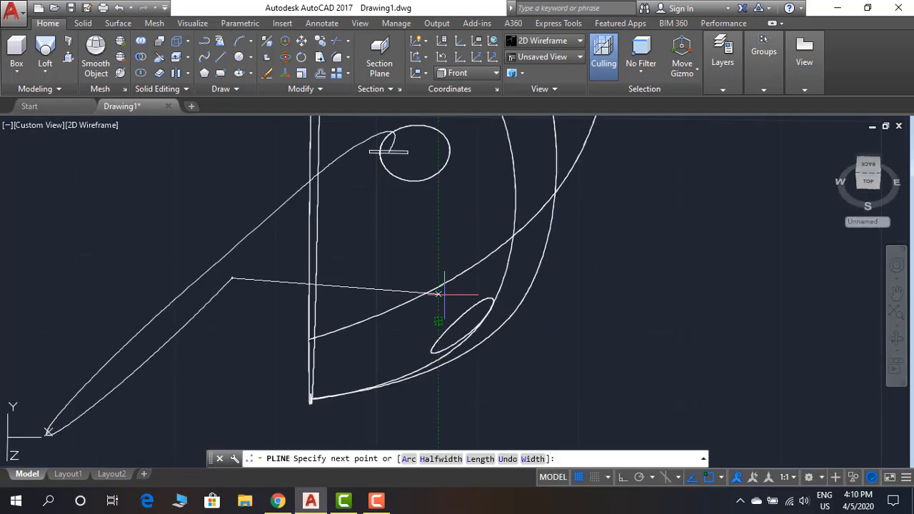
pyautogui.press('Escape')
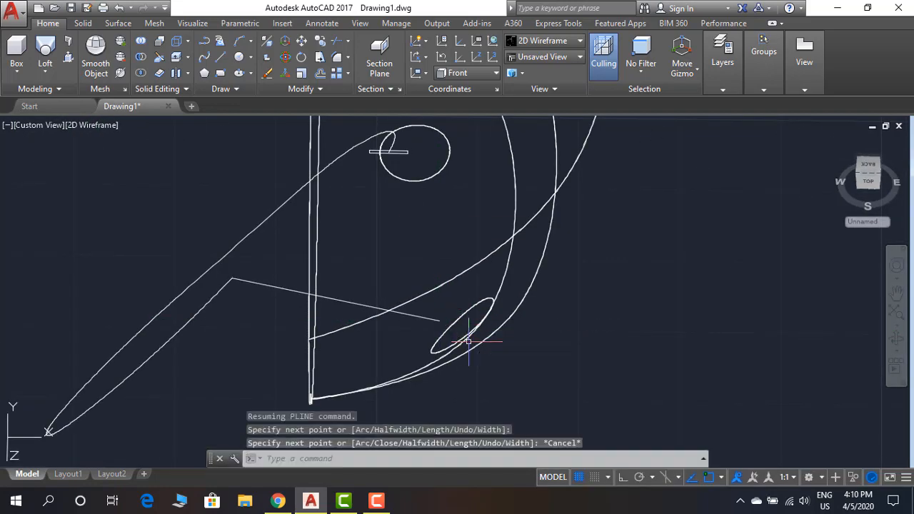
# - Join the new straight segment and the loop polyline into one continuous strap path
pyautogui.keyDown('shift'); pyautogui.moveTo(473, 332); pyautogui.dragTo(561, 329, button='middle'); pyautogui.keyUp('shift')
pyautogui.write('j')
pyautogui.press('Return')
pyautogui.click(377, 327)
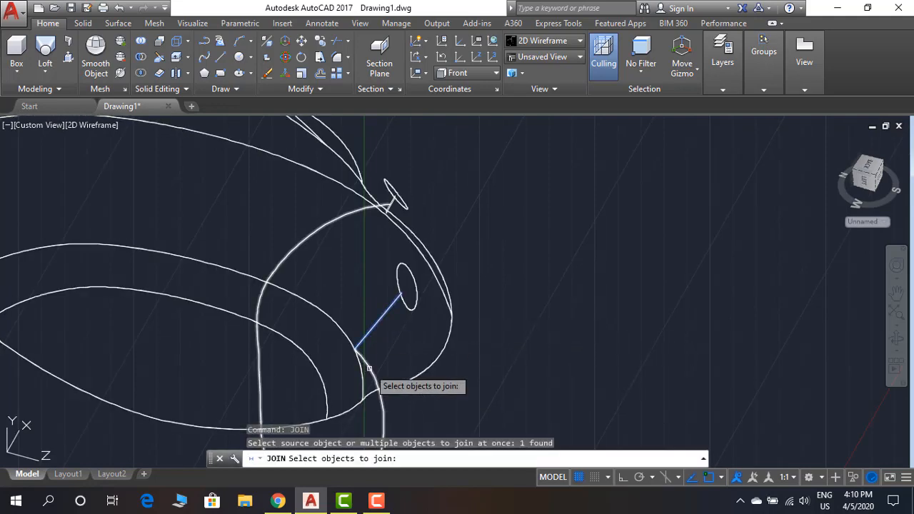
pyautogui.press('Return')
# - Adjust the strap path's shape by stretching its corner vertex with Ortho on in the World coordinate system
pyautogui.click(385, 318)
pyautogui.click(394, 329)
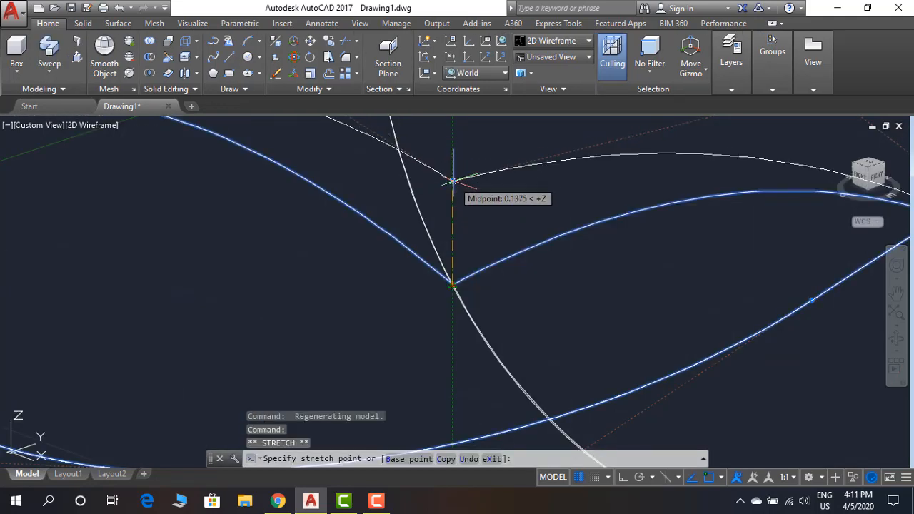
pyautogui.keyDown('shift'); pyautogui.moveTo(452, 180); pyautogui.dragTo(584, 284, button='middle'); pyautogui.keyUp('shift')
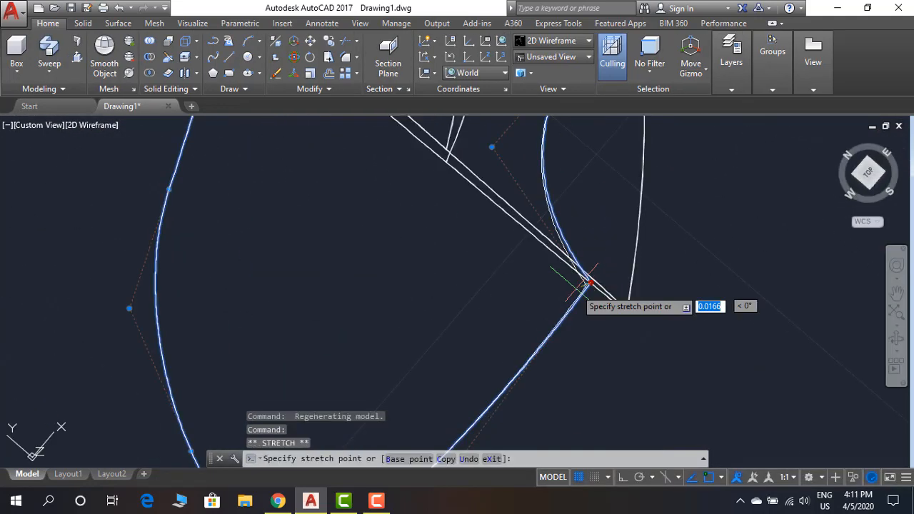
pyautogui.keyDown('shift'); pyautogui.moveTo(482, 362); pyautogui.dragTo(501, 365, button='middle'); pyautogui.keyUp('shift')
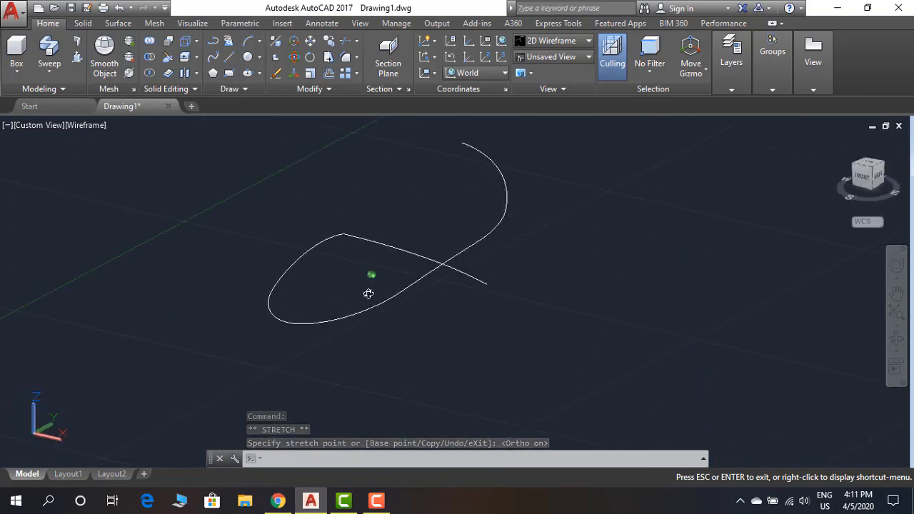
pyautogui.keyDown('shift'); pyautogui.moveTo(368, 293); pyautogui.dragTo(251, 290, button='middle'); pyautogui.keyUp('shift')
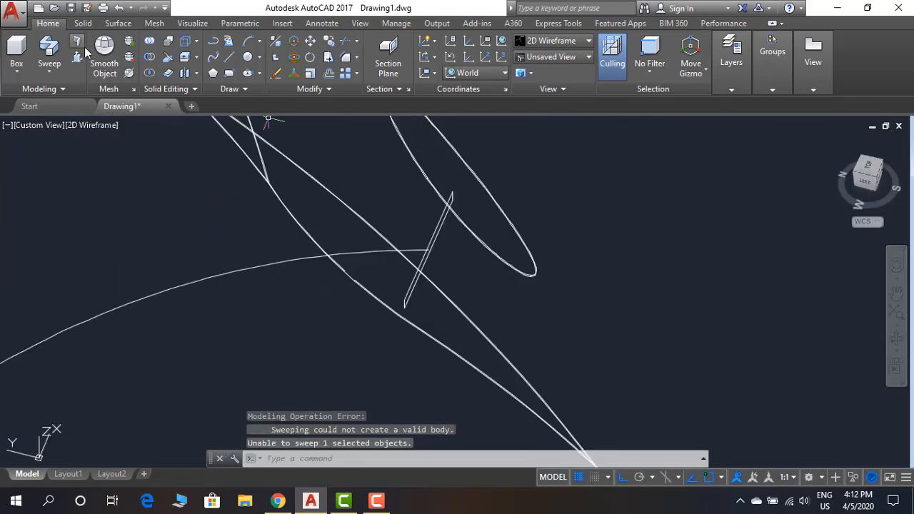
# - Sweep the thin rectangle along the curved strap path to form the first strap
pyautogui.click(49, 47)
pyautogui.click(436, 235)
pyautogui.press('Return')
pyautogui.click(412, 250)
pyautogui.scroll(-8, 514, 320)
pyautogui.moveTo(514, 320)
pyautogui.keyDown('shift'); pyautogui.mouseDown(button='middle')
pyautogui.moveTo(352, 297)
pyautogui.moveTo(531, 315)
pyautogui.moveTo(511, 285)
pyautogui.moveTo(525, 307)
pyautogui.mouseUp(button='middle'); pyautogui.keyUp('shift')
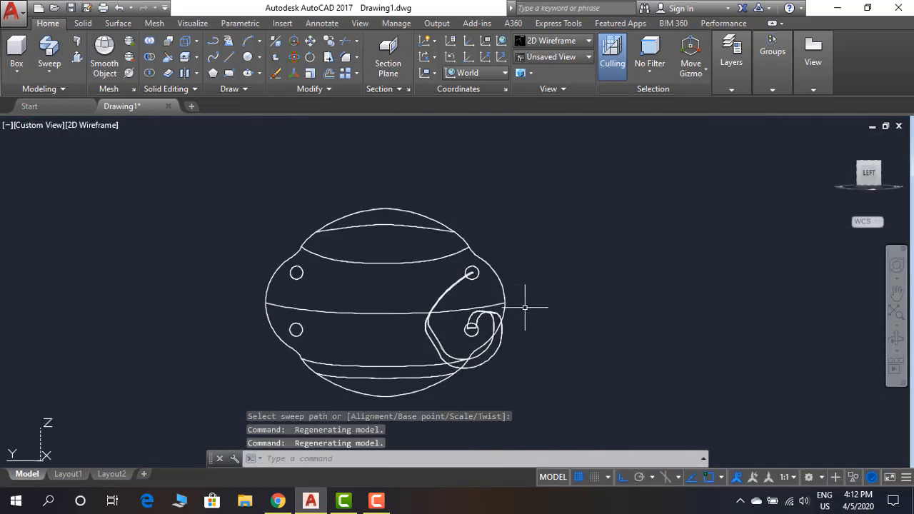
# - Switch to the Left view and Left coordinate system and mirror the swept strap to the mask's opposite side
pyautogui.click(869, 176)
pyautogui.click(477, 73)
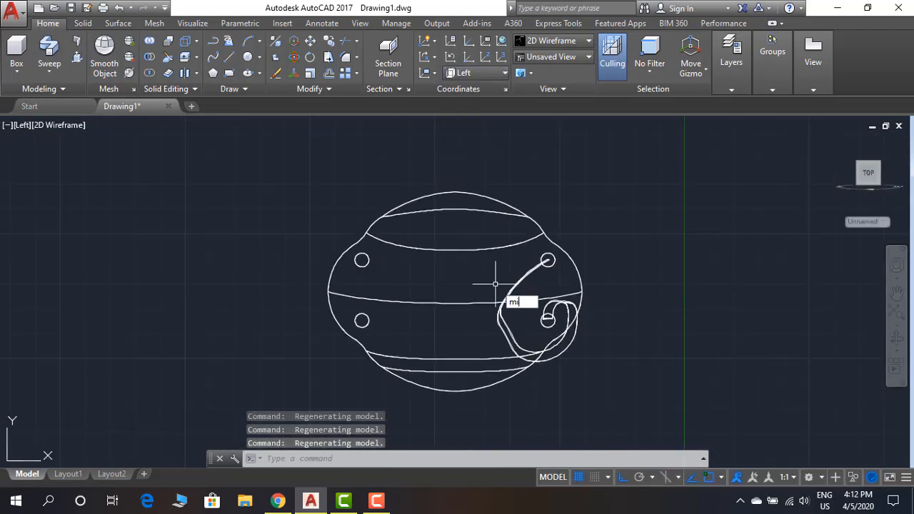
pyautogui.press('Return')
pyautogui.moveTo(535, 361)
pyautogui.keyDown('shift'); pyautogui.mouseDown(button='middle')
pyautogui.moveTo(314, 357)
pyautogui.moveTo(341, 348)
pyautogui.mouseUp(button='middle'); pyautogui.keyUp('shift')
# - Set the visual style to Realistic and inspect the mask's straps and holes from several sides
pyautogui.click(103, 126)
pyautogui.click(140, 202)
pyautogui.moveTo(557, 325)
pyautogui.keyDown('shift'); pyautogui.mouseDown(button='middle')
pyautogui.moveTo(476, 336)
pyautogui.moveTo(616, 322)
pyautogui.moveTo(689, 344)
pyautogui.moveTo(653, 317)
pyautogui.mouseUp(button='middle'); pyautogui.keyUp('shift')
pyautogui.keyDown('shift'); pyautogui.moveTo(552, 328); pyautogui.dragTo(383, 350, button='middle'); pyautogui.keyUp('shift')
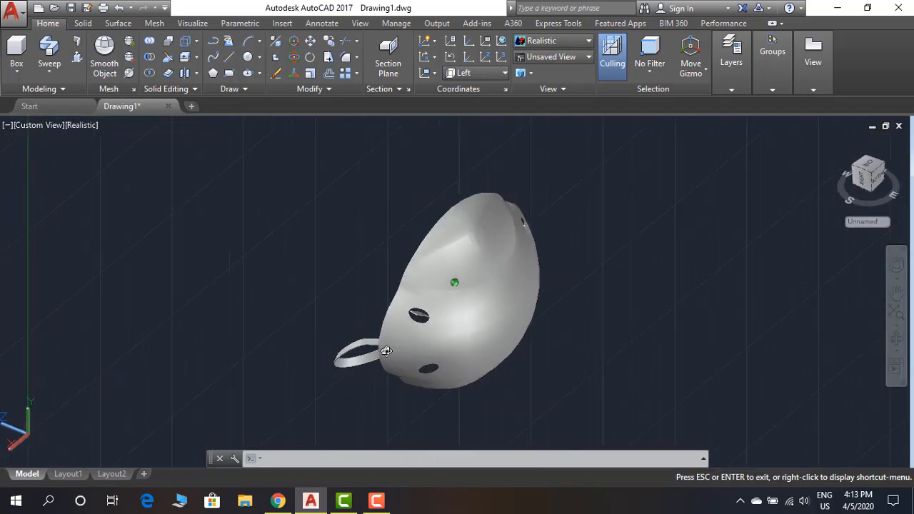
pyautogui.scroll(6, 415, 320)
pyautogui.scroll(4, 440, 293)
pyautogui.moveTo(449, 287)
pyautogui.keyDown('shift'); pyautogui.mouseDown(button='middle')
pyautogui.moveTo(504, 239)
pyautogui.moveTo(435, 257)
pyautogui.moveTo(438, 250)
pyautogui.moveTo(444, 287)
pyautogui.moveTo(681, 286)
pyautogui.mouseUp(button='middle'); pyautogui.keyUp('shift')
pyautogui.scroll(-10, 681, 286)
pyautogui.keyDown('shift'); pyautogui.moveTo(646, 314); pyautogui.dragTo(468, 341, button='middle'); pyautogui.keyUp('shift')
# - Restore the World coordinate system and create a large rectangular planar surface as a ground plane around the mask
pyautogui.click(477, 72)
pyautogui.click(484, 89)
pyautogui.moveTo(597, 306)
pyautogui.keyDown('shift'); pyautogui.mouseDown(button='middle')
pyautogui.moveTo(574, 304)
pyautogui.moveTo(646, 349)
pyautogui.moveTo(634, 346)
pyautogui.moveTo(628, 400)
pyautogui.mouseUp(button='middle'); pyautogui.keyUp('shift')
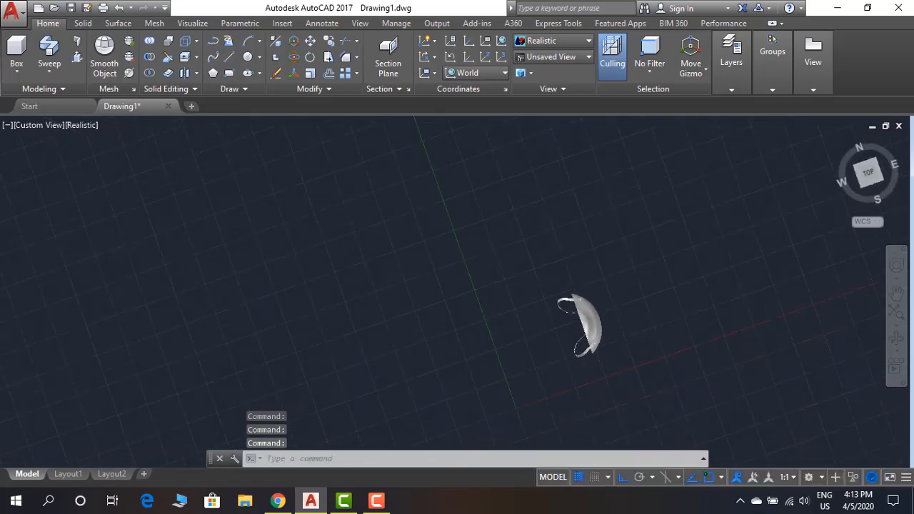
pyautogui.click(114, 23)
pyautogui.click(76, 42)
pyautogui.click(437, 212)
pyautogui.click(754, 422)
pyautogui.moveTo(625, 360)
pyautogui.keyDown('shift'); pyautogui.mouseDown(button='middle')
pyautogui.moveTo(608, 331)
pyautogui.moveTo(603, 286)
pyautogui.moveTo(654, 302)
pyautogui.mouseUp(button='middle'); pyautogui.keyUp('shift')
pyautogui.scroll(6, 607, 331)
pyautogui.scroll(3, 655, 303)
pyautogui.moveTo(654, 303)
pyautogui.keyDown('shift'); pyautogui.mouseDown(button='middle')
pyautogui.moveTo(733, 249)
pyautogui.moveTo(652, 301)
pyautogui.mouseUp(button='middle'); pyautogui.keyUp('shift')
pyautogui.scroll(-1, 666, 285)
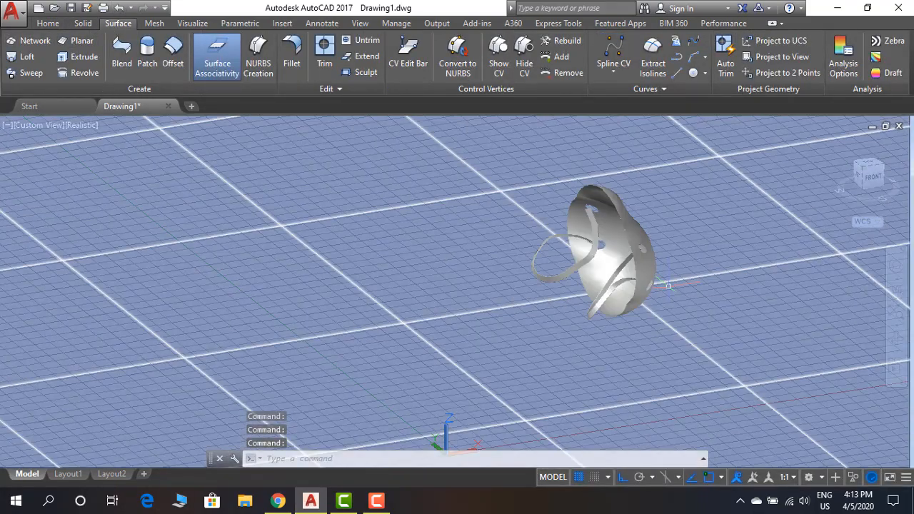
# - Move the mask shell and both straps together along the Z axis relative to the planar ground surface
pyautogui.write('m')
pyautogui.press('Return')
pyautogui.click(646, 279)
pyautogui.click(618, 271)
pyautogui.click(605, 264)
pyautogui.click(588, 256)
pyautogui.scroll(-8, 608, 264)
pyautogui.press('Return')
pyautogui.click(773, 202)
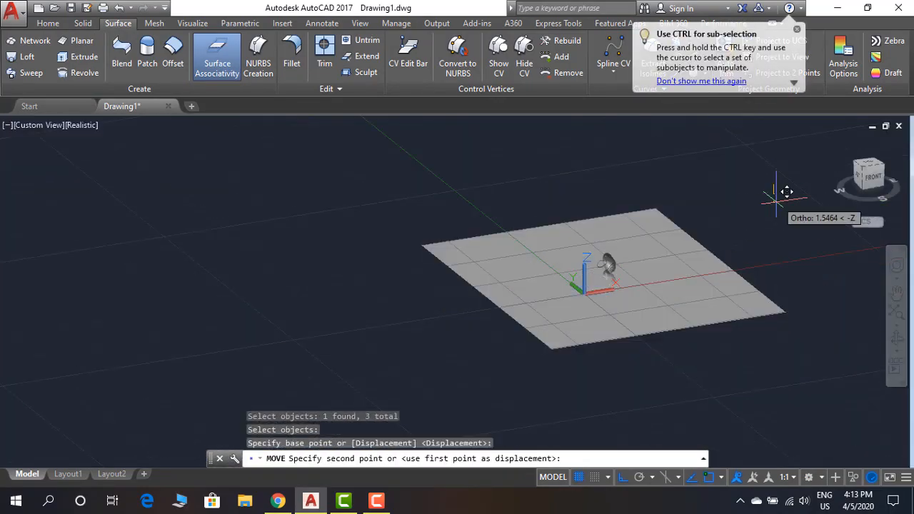
pyautogui.scroll(4, 791, 184)
pyautogui.click(791, 184)
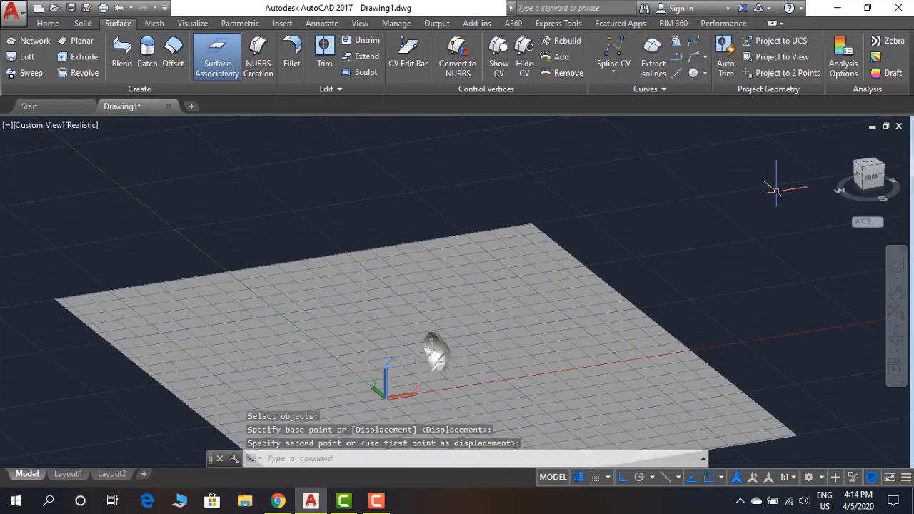
pyautogui.scroll(5, 434, 356)
pyautogui.keyDown('shift'); pyautogui.moveTo(434, 355); pyautogui.dragTo(606, 396, button='middle'); pyautogui.keyUp('shift')
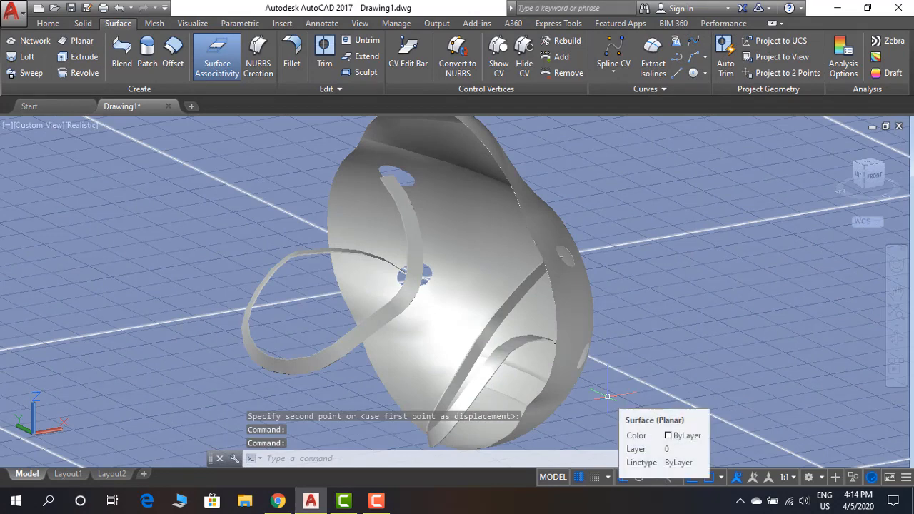